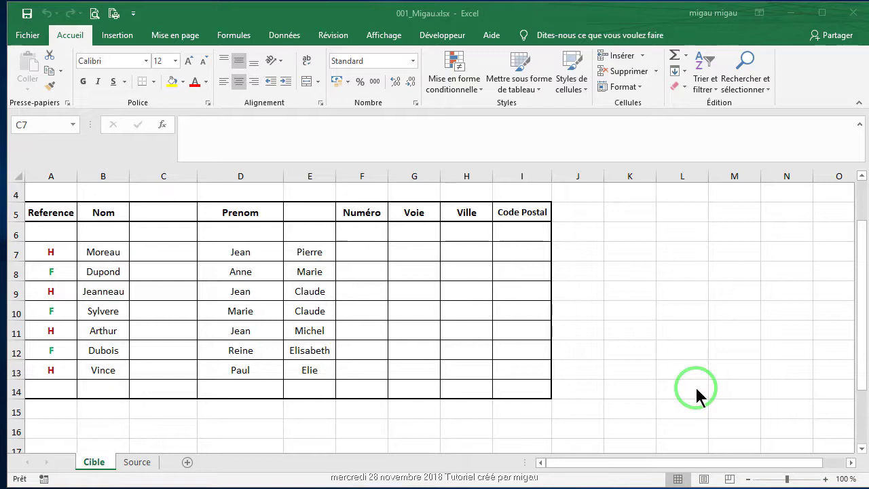
# Look over the address table on the Source sheet and return to the Cible sheet.
pyautogui.click(95, 463)
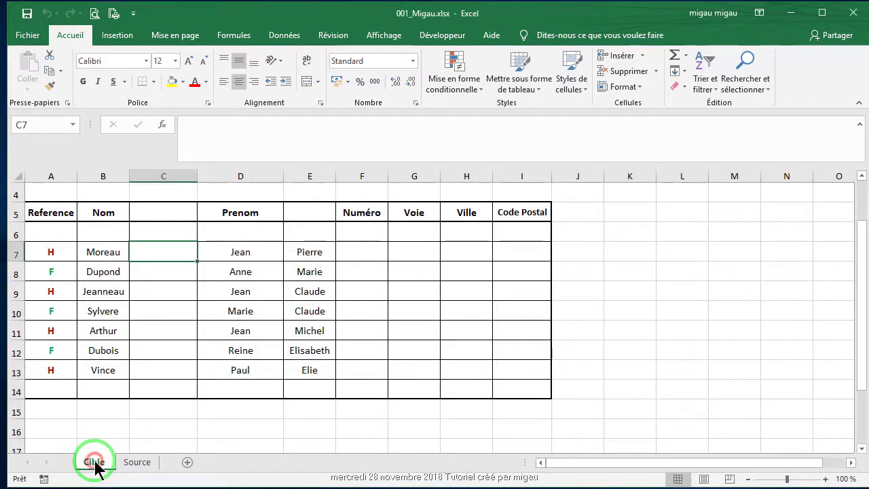
pyautogui.click(139, 463)
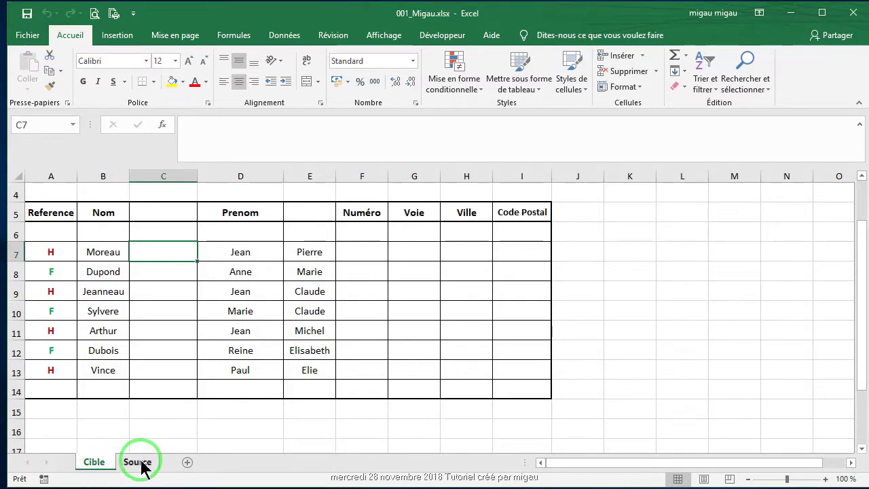
pyautogui.click(138, 463)
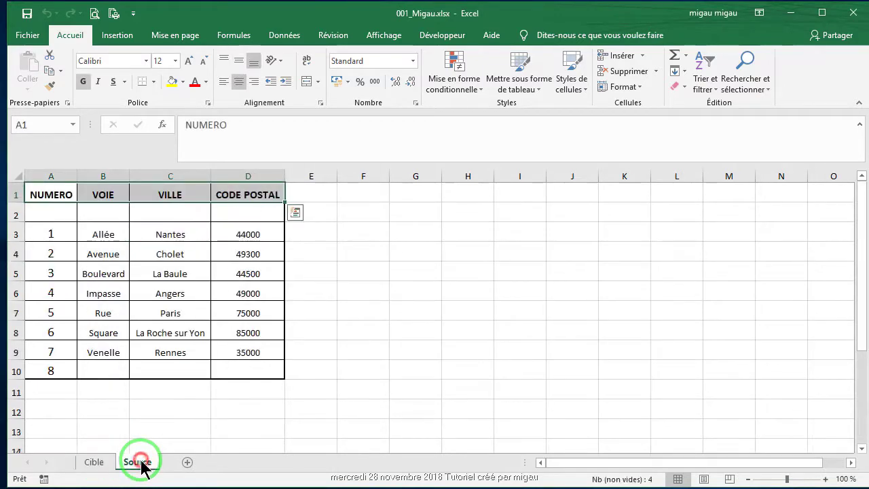
pyautogui.click(94, 463)
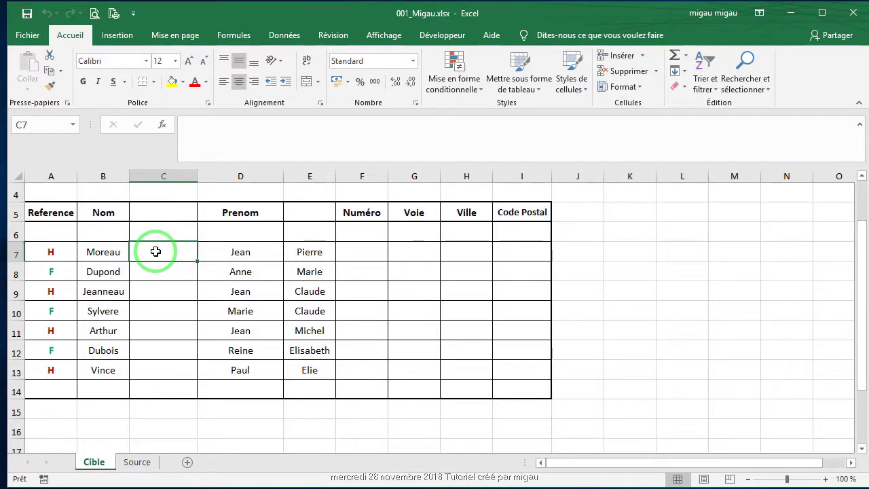
# Enter =CONCATENER(D7;" ";E7) in C7 to join the two first-name parts with a space.
pyautogui.click(194, 128)
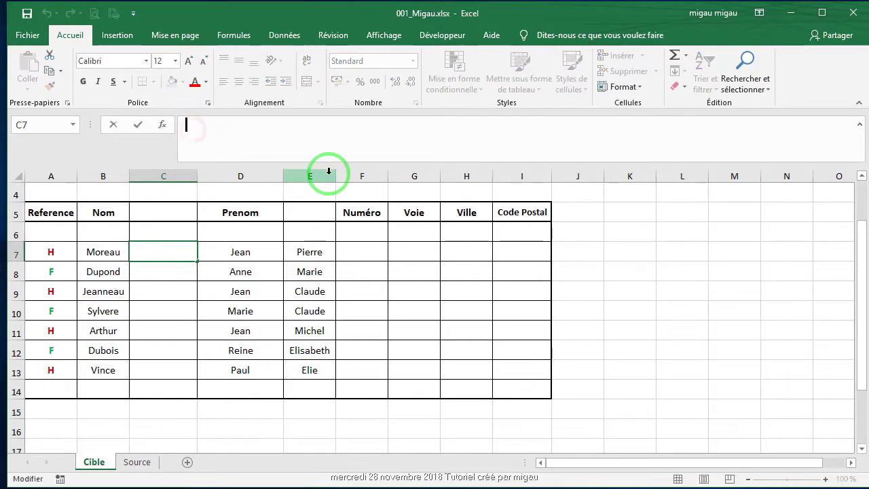
pyautogui.write('=concatener')
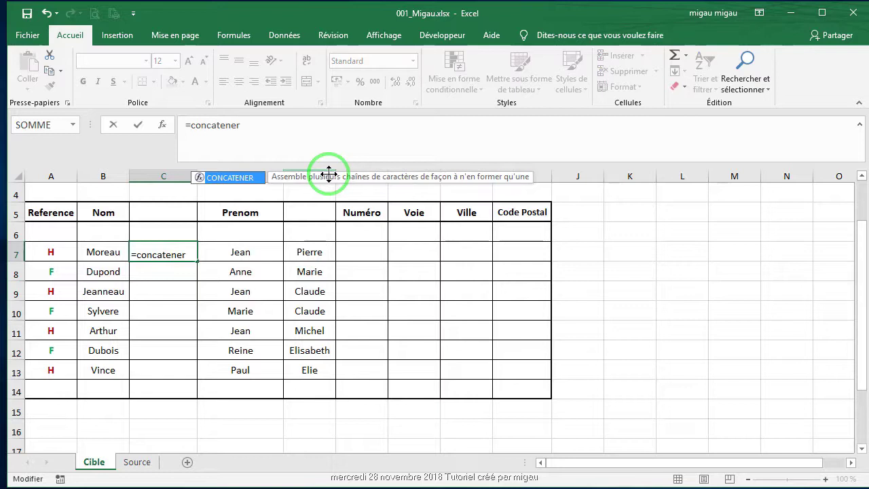
pyautogui.click(233, 179)
pyautogui.click(232, 179)
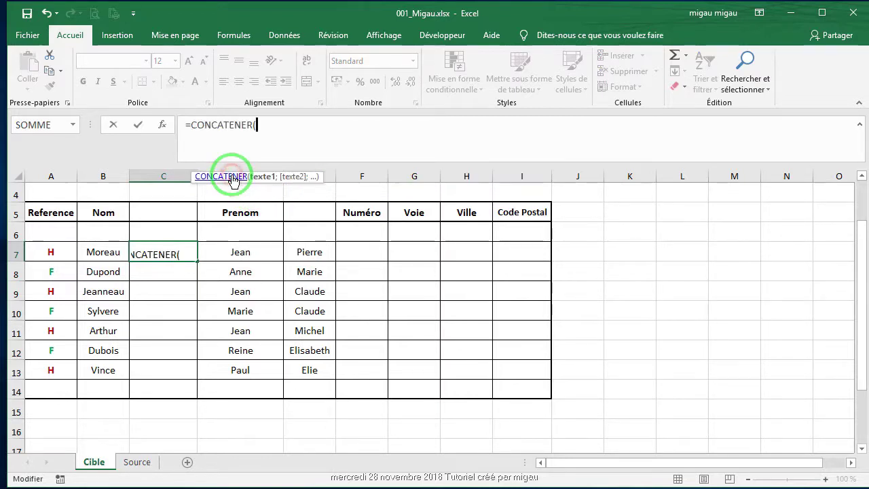
pyautogui.click(251, 252)
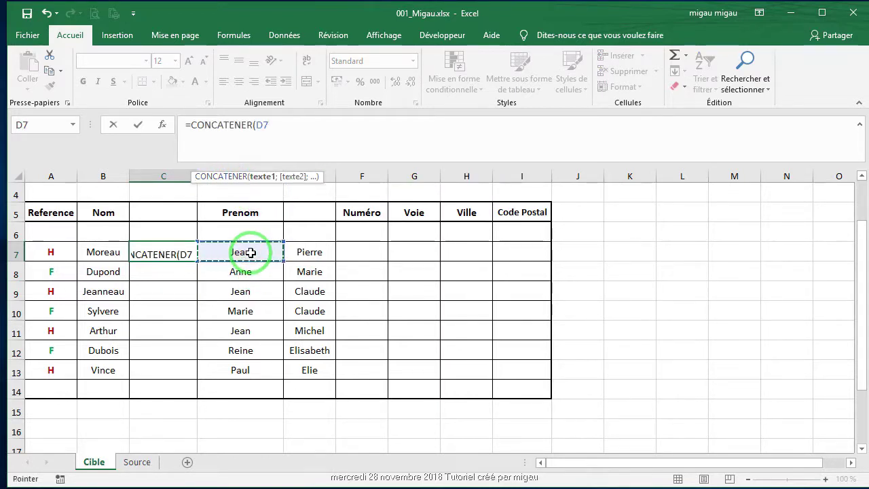
pyautogui.write(';"')
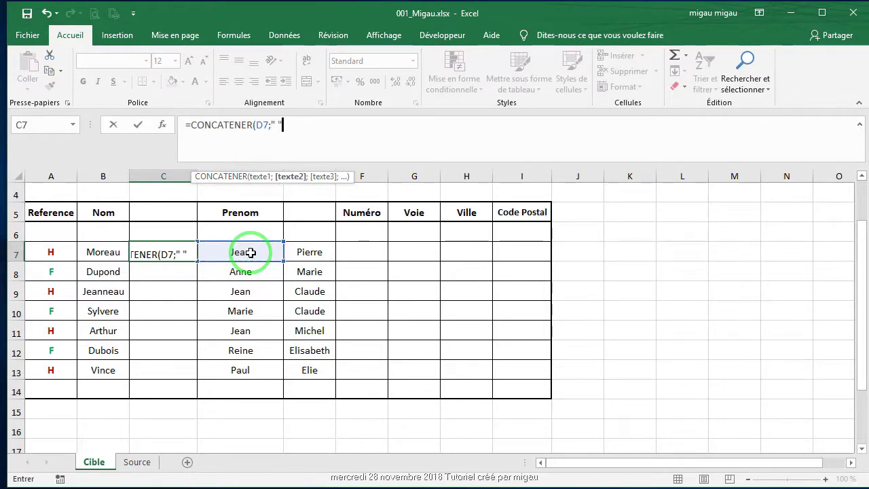
pyautogui.write(' ";')
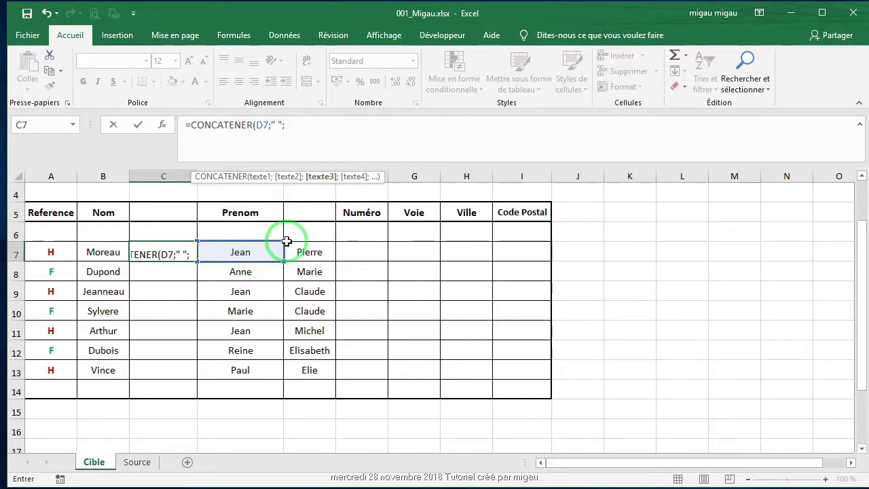
pyautogui.click(306, 251)
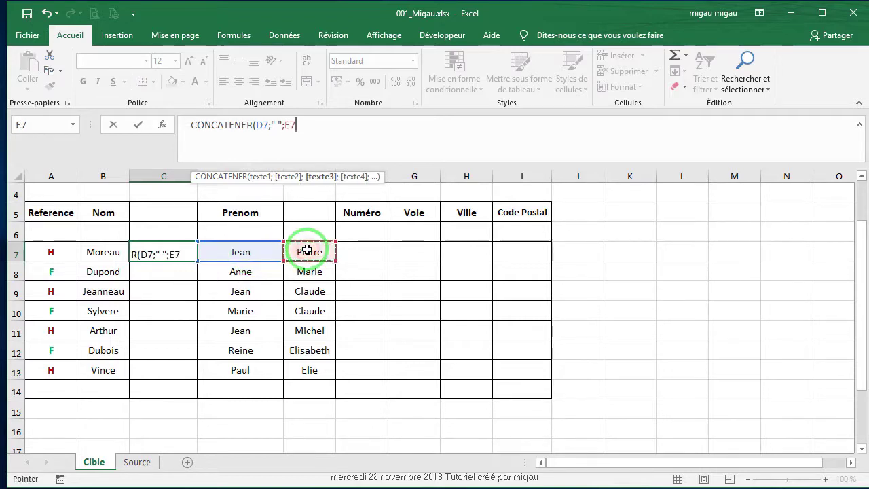
pyautogui.write(')')
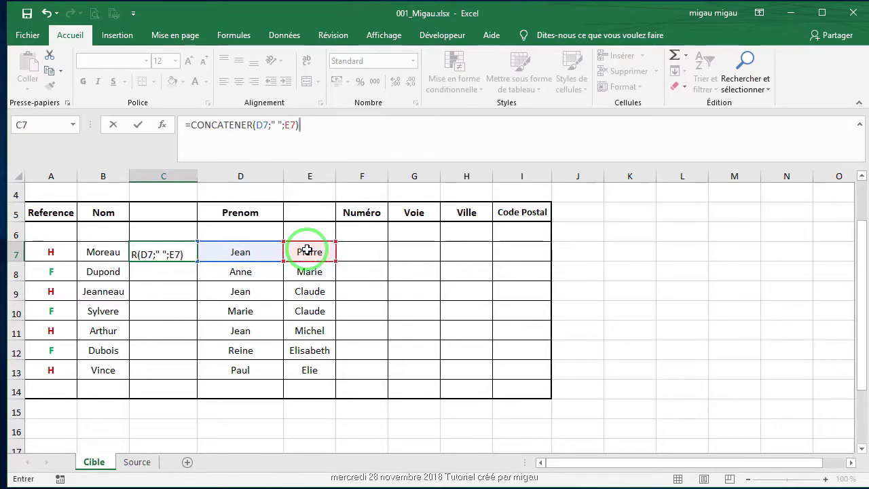
pyautogui.press('Return')
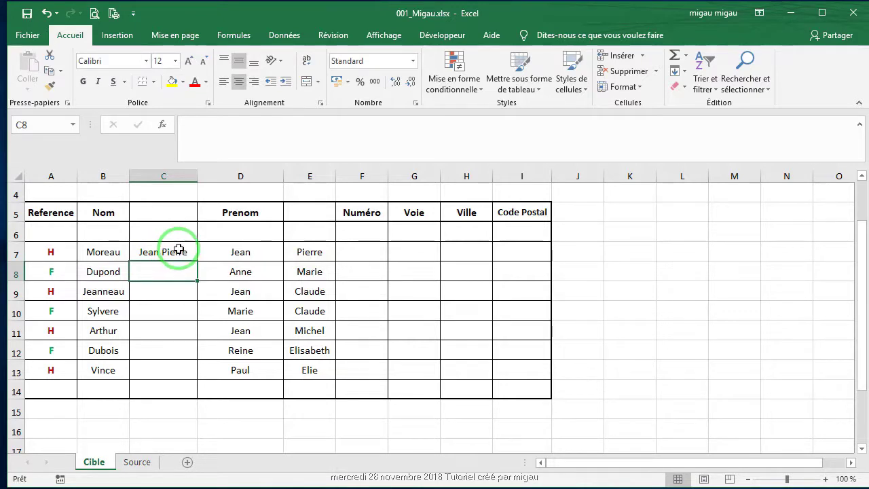
# Try clearing D7 to test how the concatenation in C7 depends on it, and undo the deletion.
pyautogui.click(237, 254)
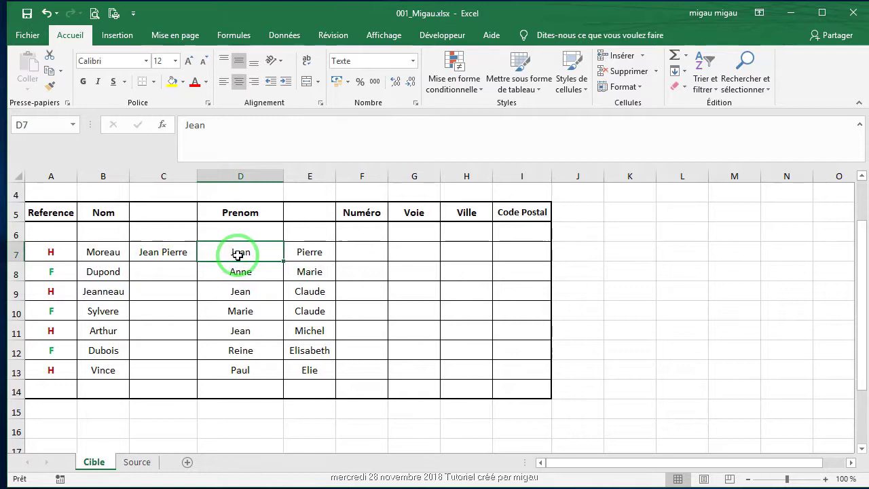
pyautogui.press('Delete')
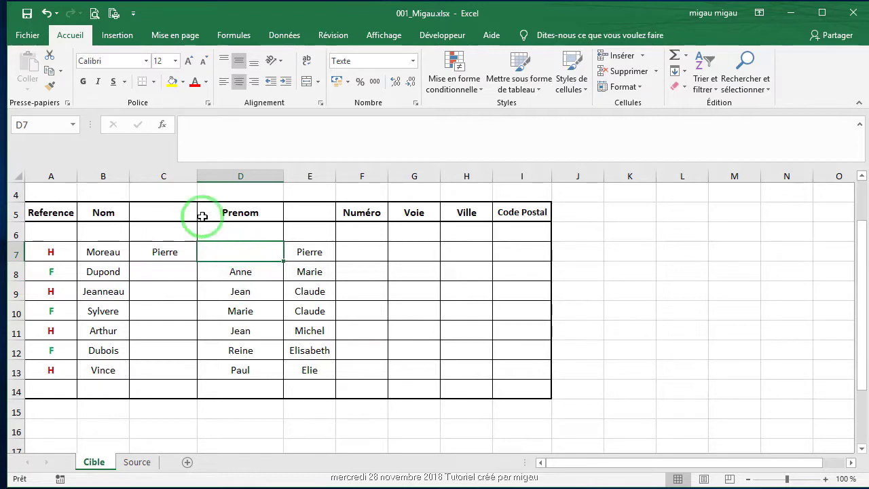
pyautogui.click(48, 13)
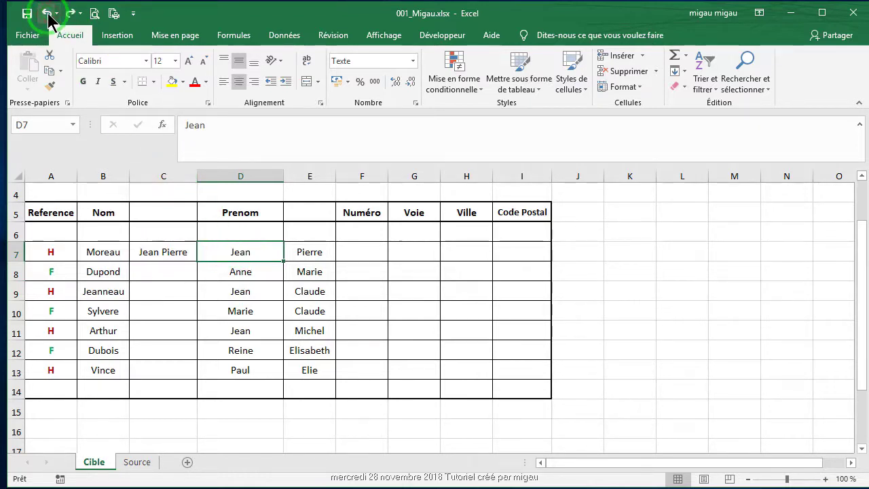
# Fill the C7 concatenation formula down to C14 and widen column C to fit the full names.
pyautogui.click(162, 250)
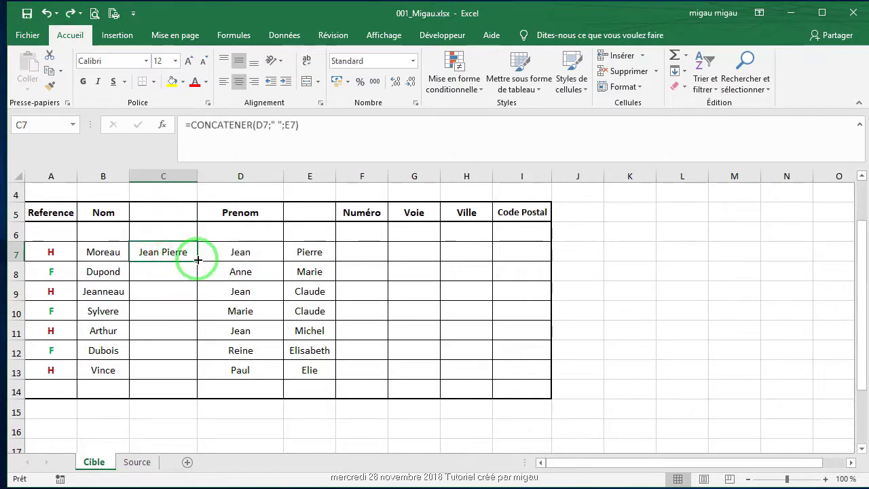
pyautogui.moveTo(196, 261); pyautogui.dragTo(190, 393)
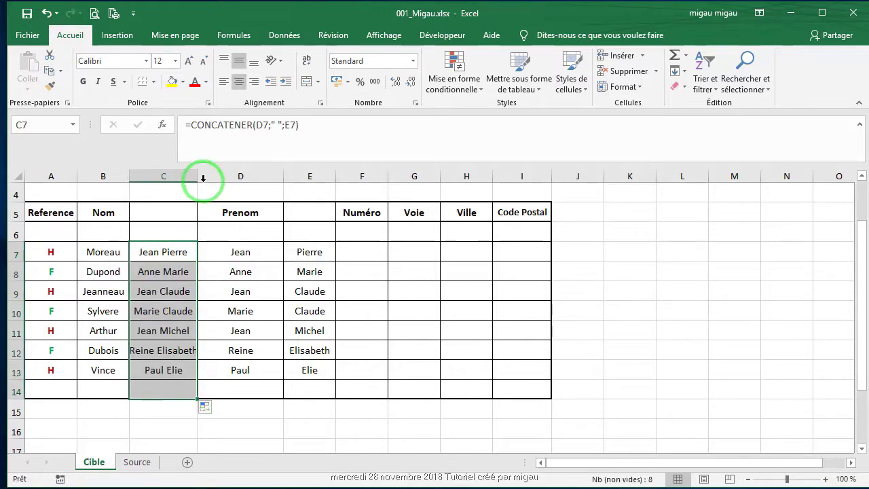
pyautogui.moveTo(196, 176); pyautogui.dragTo(220, 182)
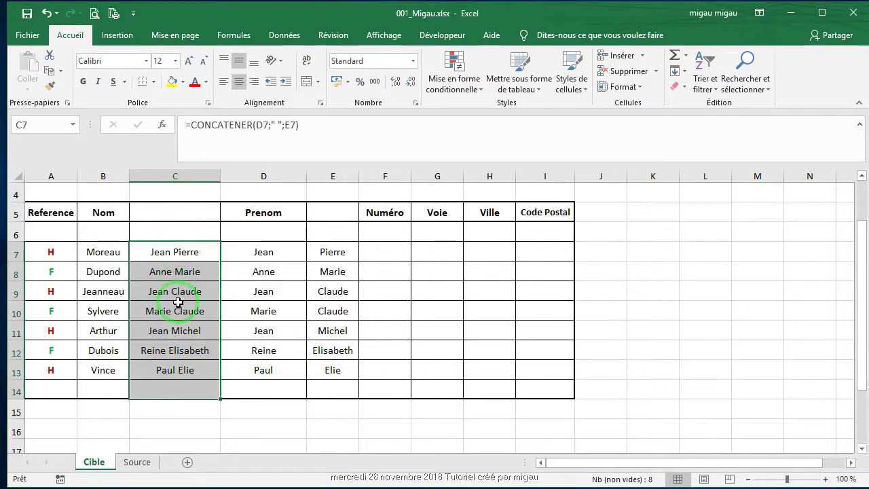
# Replace the formulas in C7:C14 with their values by copying the range and pasting values only in place.
pyautogui.rightClick(180, 254)
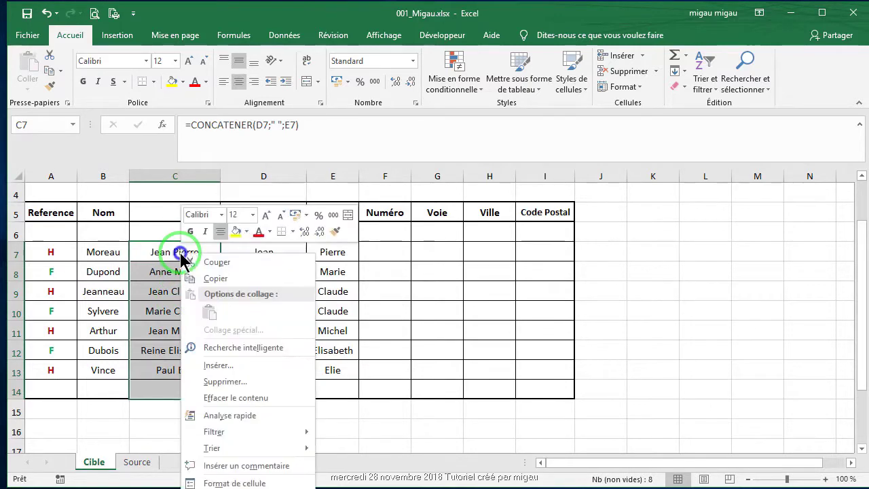
pyautogui.click(214, 278)
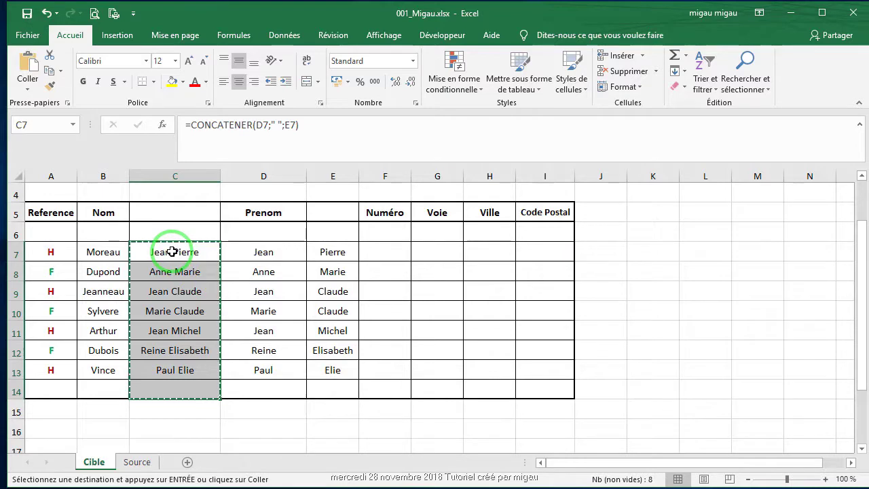
pyautogui.rightClick(173, 252)
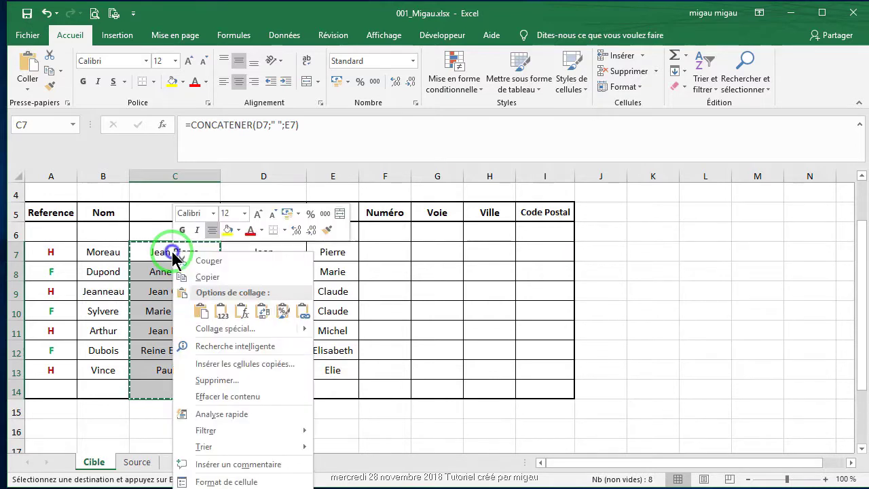
pyautogui.click(221, 314)
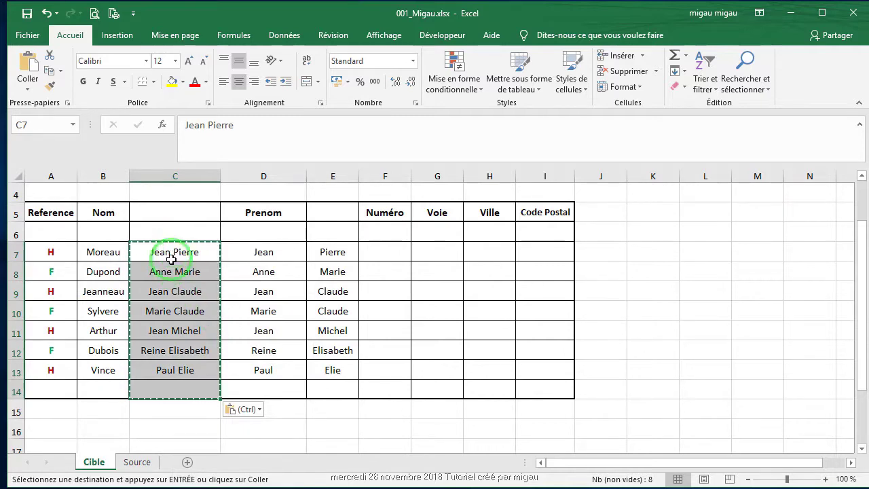
pyautogui.press('Escape')
# Clear the contents of D7 and E7 to test that C7 no longer depends on them.
pyautogui.click(267, 246)
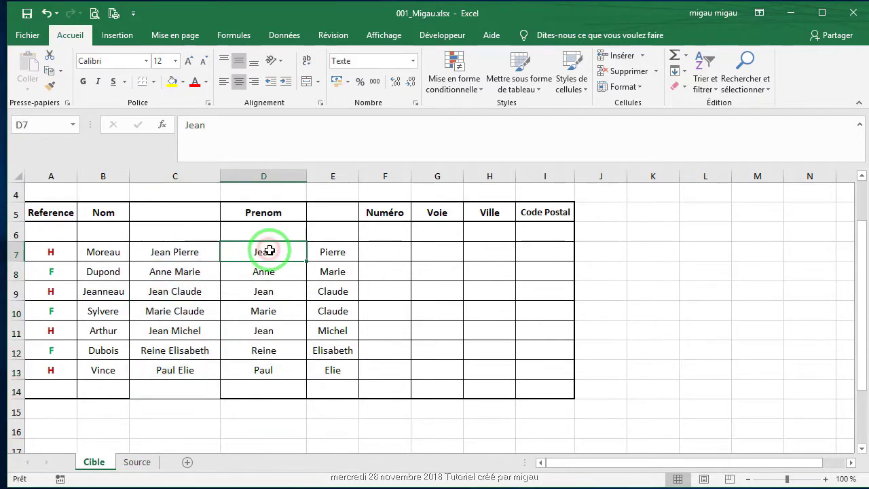
pyautogui.press('Delete')
pyautogui.click(320, 249)
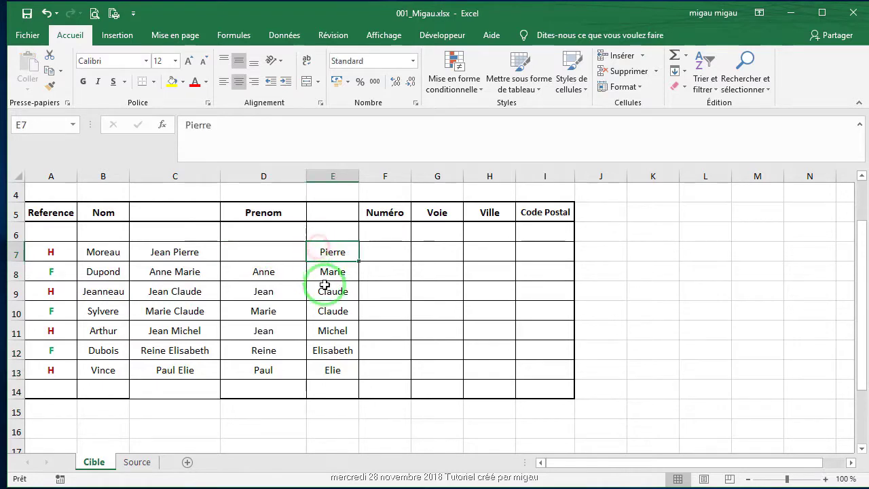
pyautogui.press('Delete')
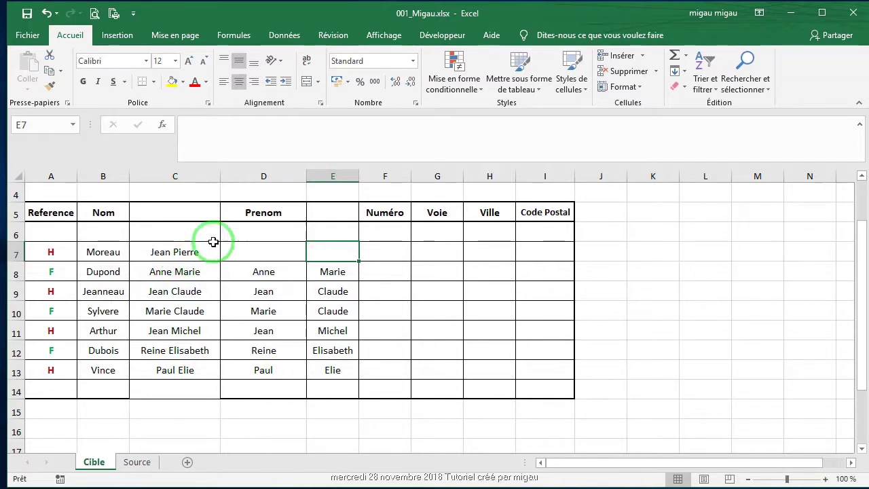
# Enter the header "Prénom" in C5 above the joined first names.
pyautogui.click(178, 215)
pyautogui.write('Prénom')
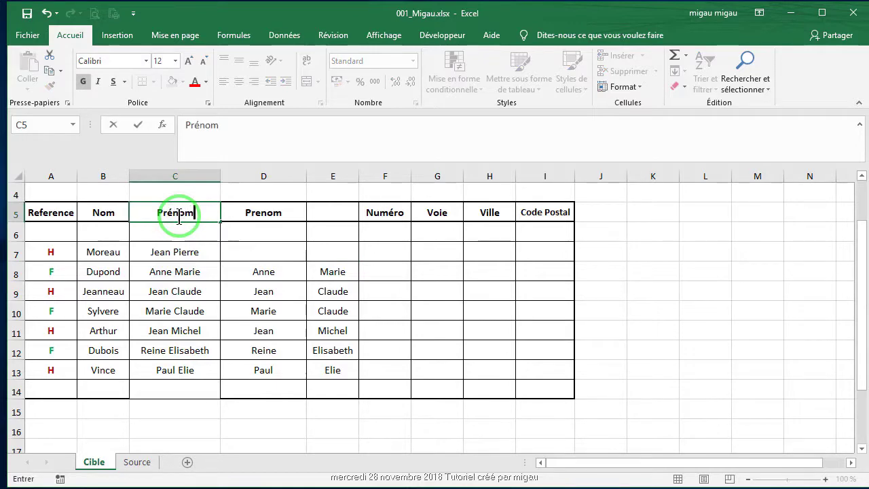
pyautogui.press('Return')
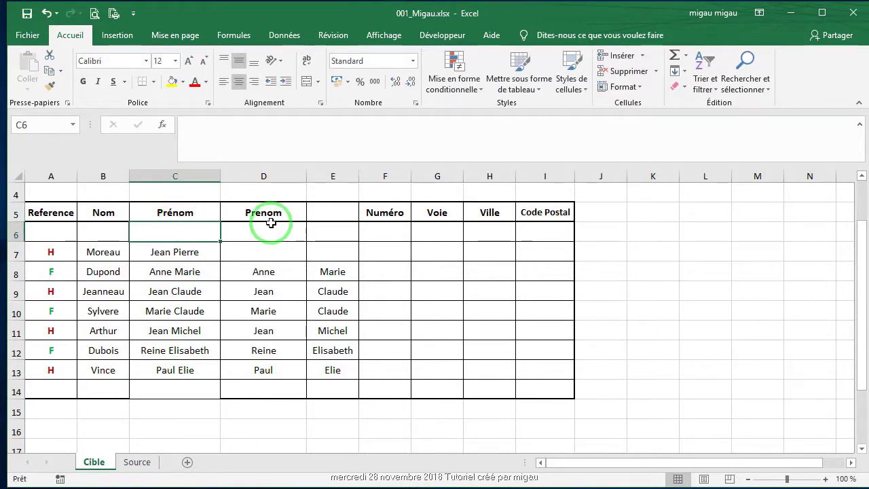
# Delete columns D and E, which hold the separate first-name parts.
pyautogui.moveTo(252, 176); pyautogui.dragTo(309, 177)
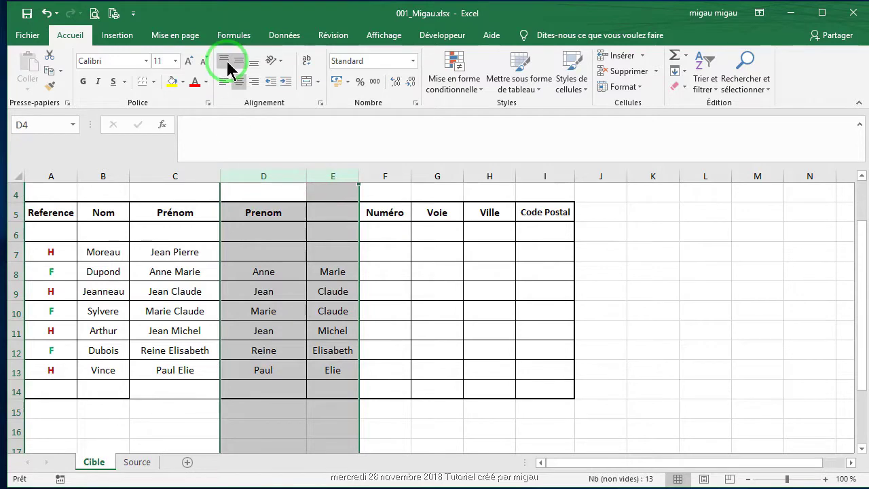
pyautogui.click(267, 175)
pyautogui.rightClick(267, 174)
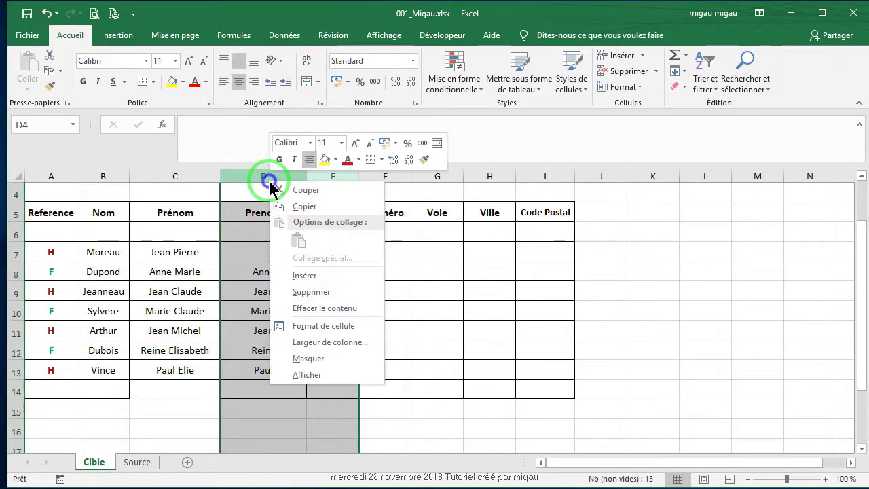
pyautogui.click(320, 292)
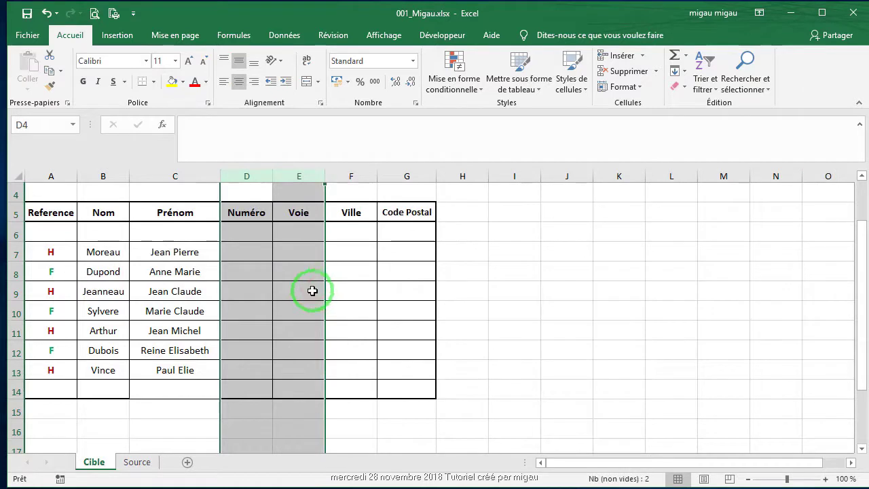
pyautogui.click(237, 271)
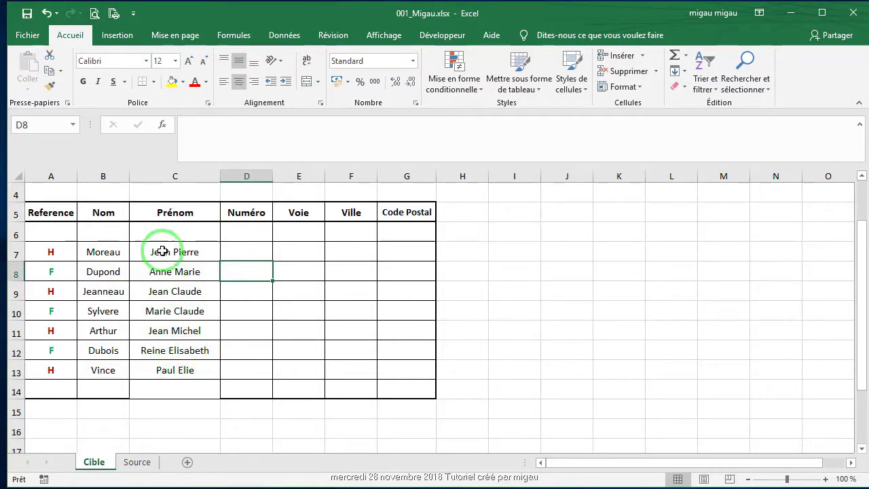
# Apply thick outside borders to the Prénom column range C5:C14.
pyautogui.moveTo(168, 208); pyautogui.dragTo(169, 386)
pyautogui.click(153, 81)
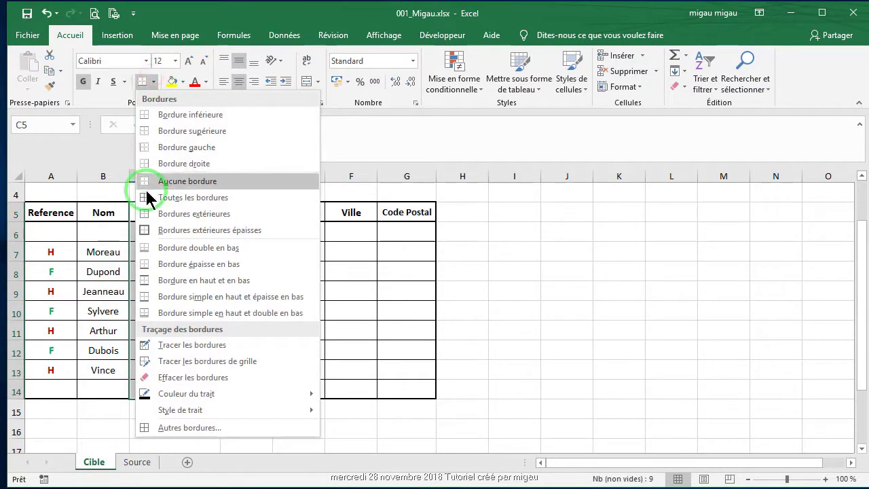
pyautogui.click(148, 230)
pyautogui.click(169, 447)
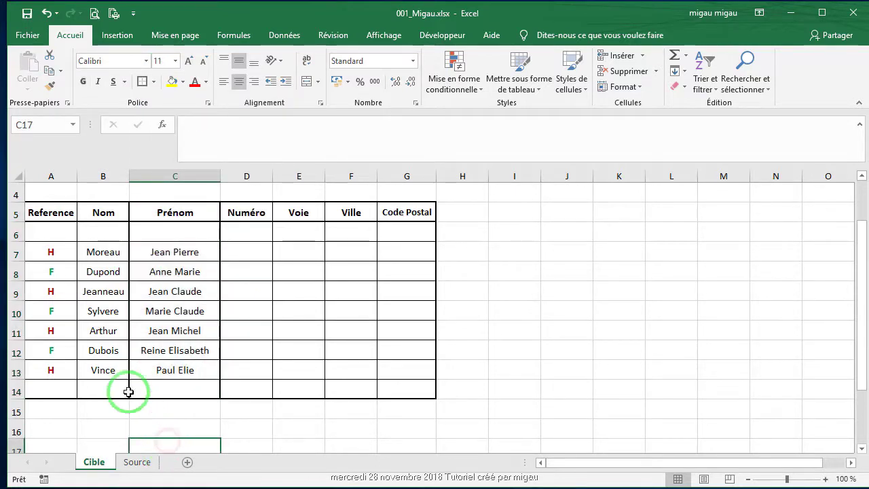
# Apply the Texte number format to the header row A5:G5 and to the cell ranges A7:C14 and E7:F14.
pyautogui.moveTo(39, 215); pyautogui.dragTo(396, 212)
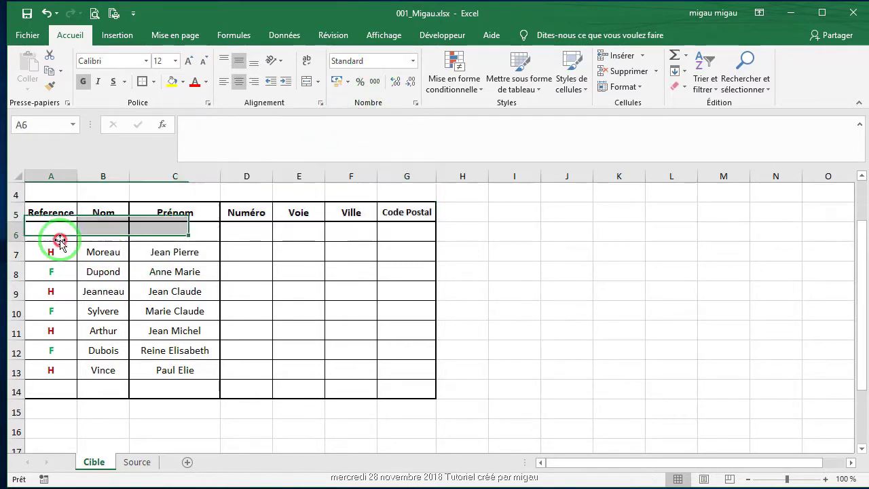
pyautogui.moveTo(43, 213); pyautogui.dragTo(384, 206)
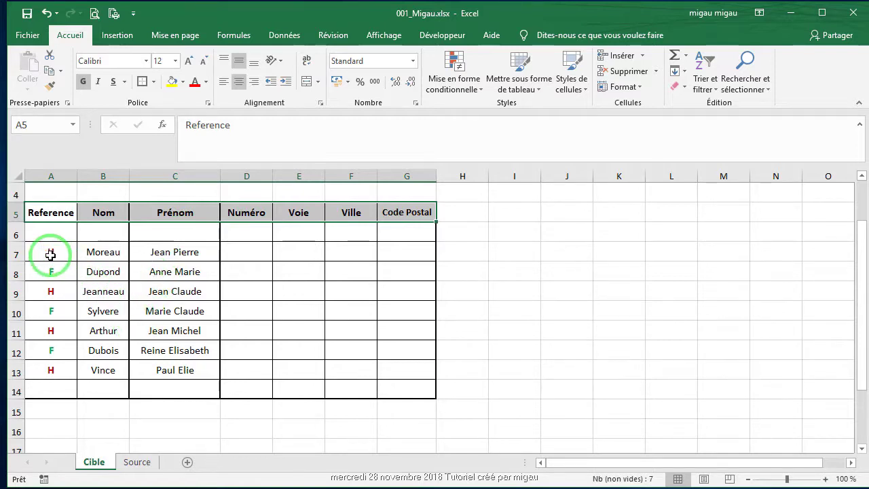
pyautogui.moveTo(55, 249); pyautogui.dragTo(178, 388)
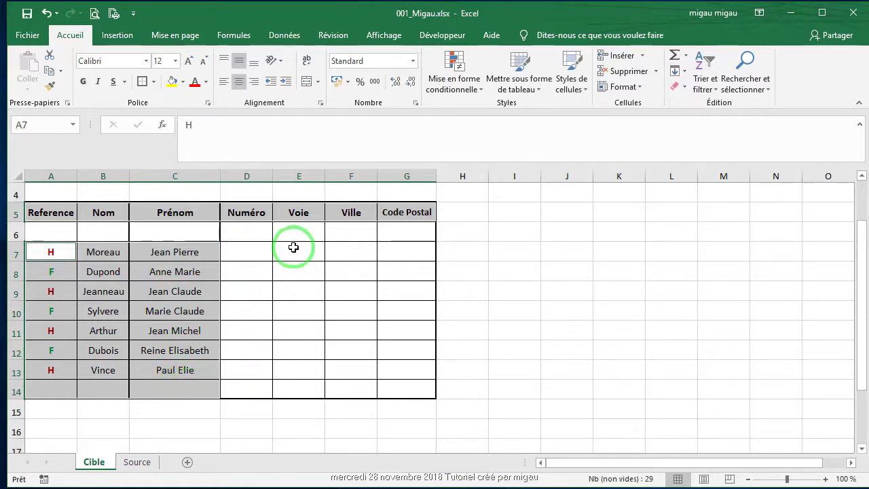
pyautogui.moveTo(293, 248); pyautogui.dragTo(349, 386)
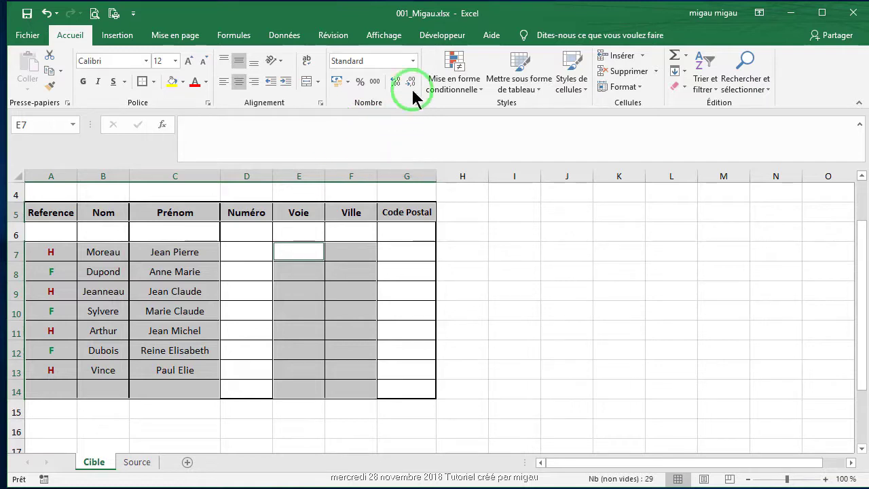
pyautogui.click(413, 61)
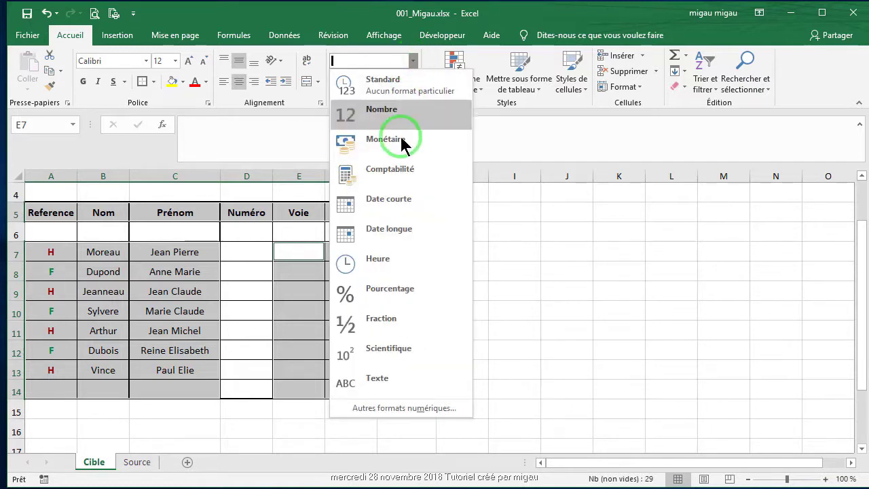
pyautogui.click(383, 378)
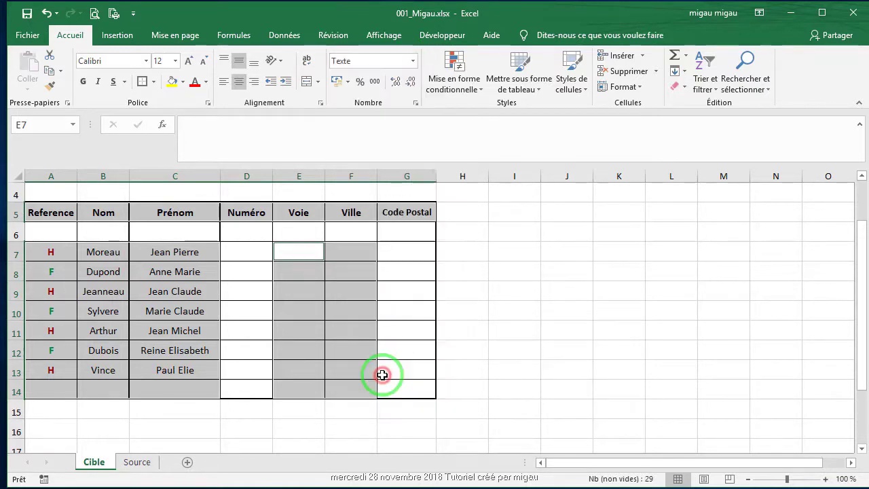
pyautogui.click(281, 382)
pyautogui.click(288, 287)
pyautogui.click(351, 267)
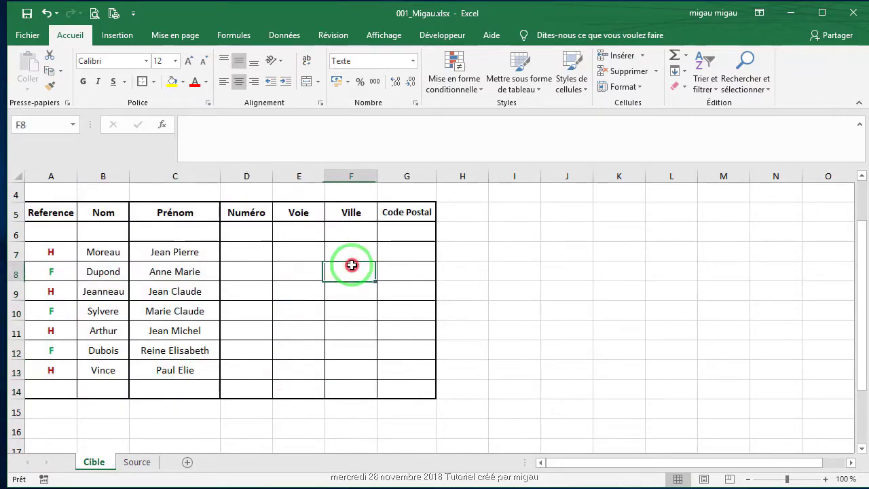
pyautogui.click(351, 346)
pyautogui.click(357, 381)
pyautogui.click(152, 292)
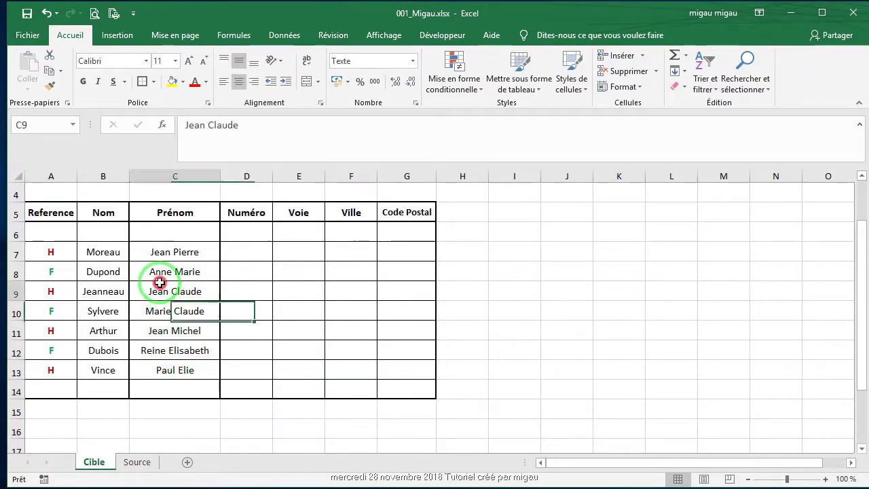
# Format the Numéro cells D7:D14 as Nombre and reduce their decimal places.
pyautogui.click(240, 247)
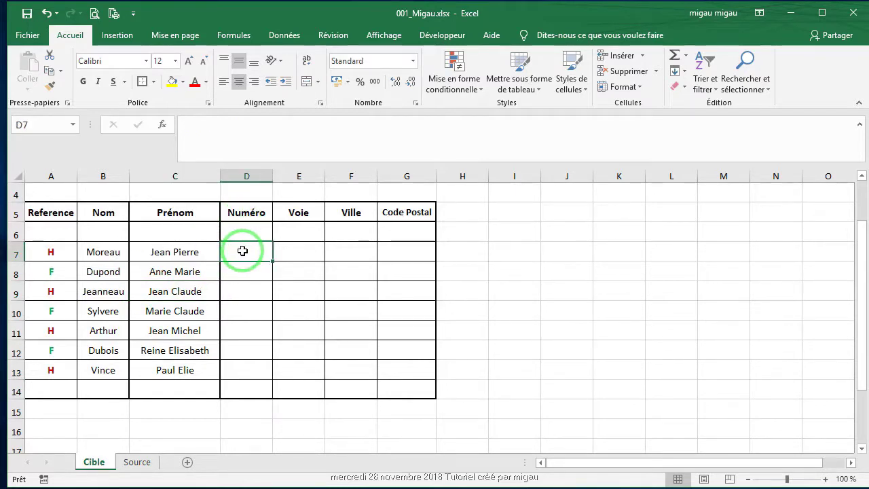
pyautogui.moveTo(242, 251); pyautogui.dragTo(243, 385)
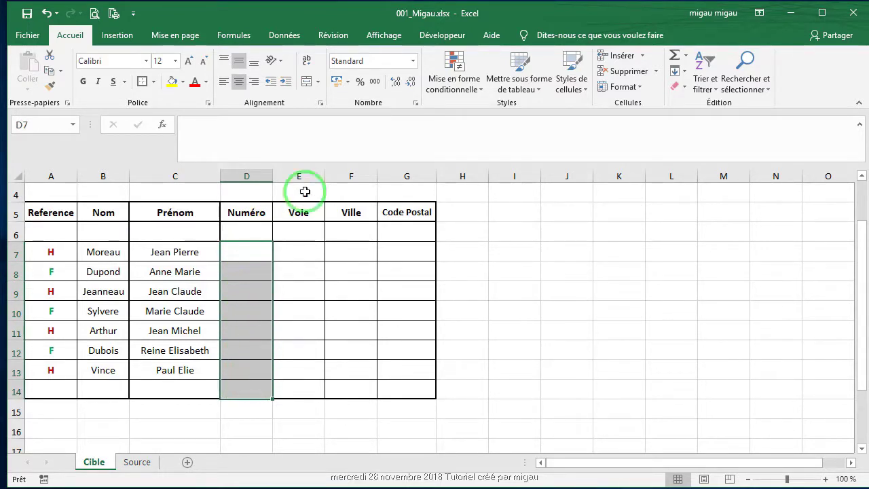
pyautogui.click(413, 62)
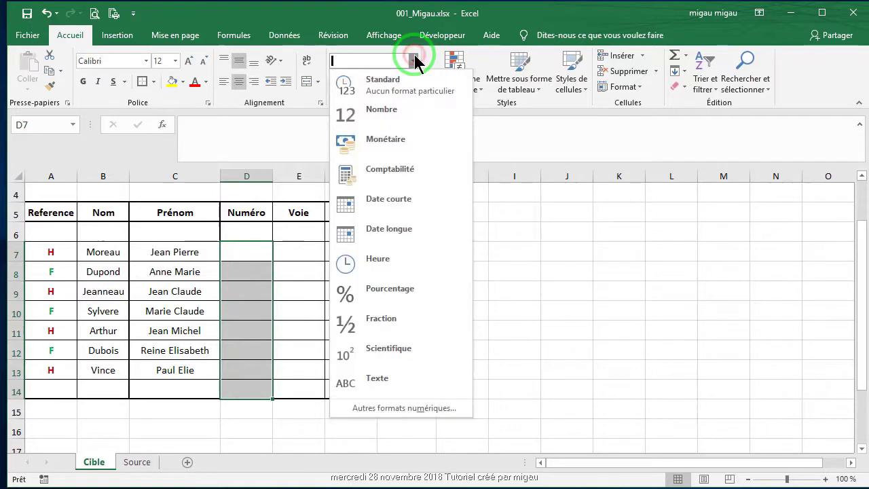
pyautogui.click(384, 110)
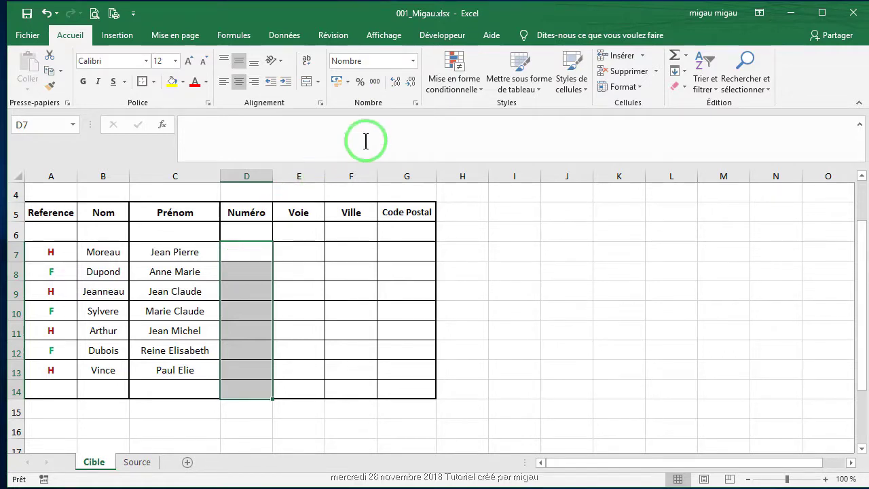
pyautogui.click(411, 83)
pyautogui.click(244, 251)
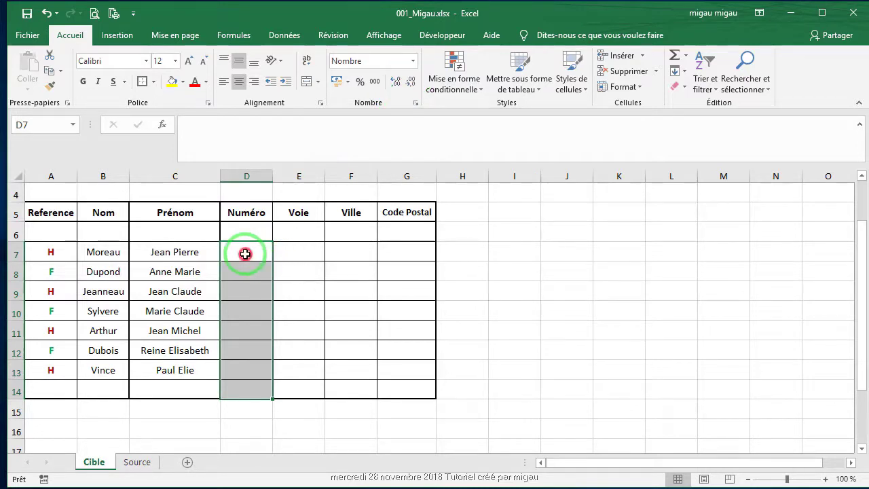
pyautogui.write('1')
pyautogui.hotkey('ctrl', 'Return')
# Format the Code Postal cells G7:G14 with the Spécial category's Code postal type.
pyautogui.moveTo(407, 251); pyautogui.dragTo(405, 312)
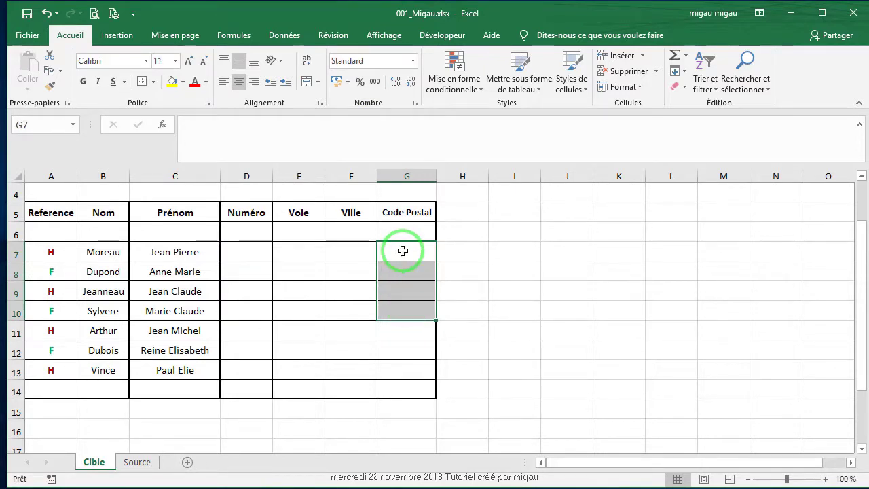
pyautogui.click(404, 245)
pyautogui.moveTo(404, 245); pyautogui.dragTo(402, 385)
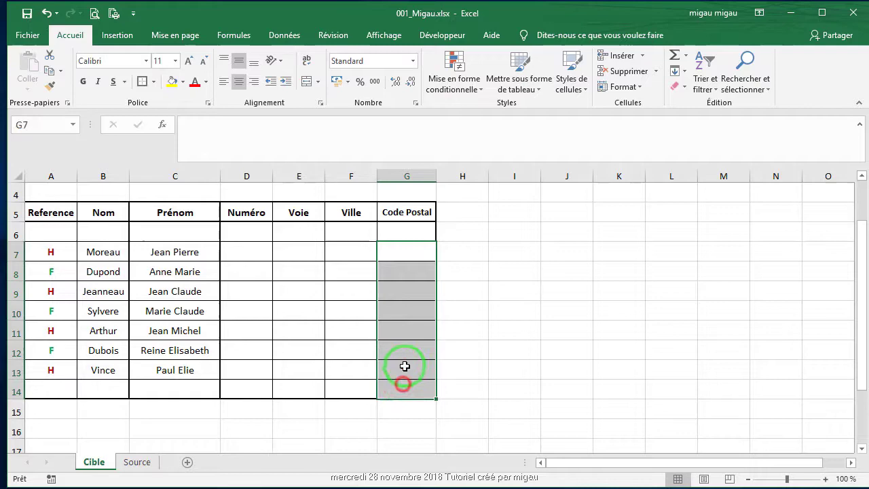
pyautogui.rightClick(401, 276)
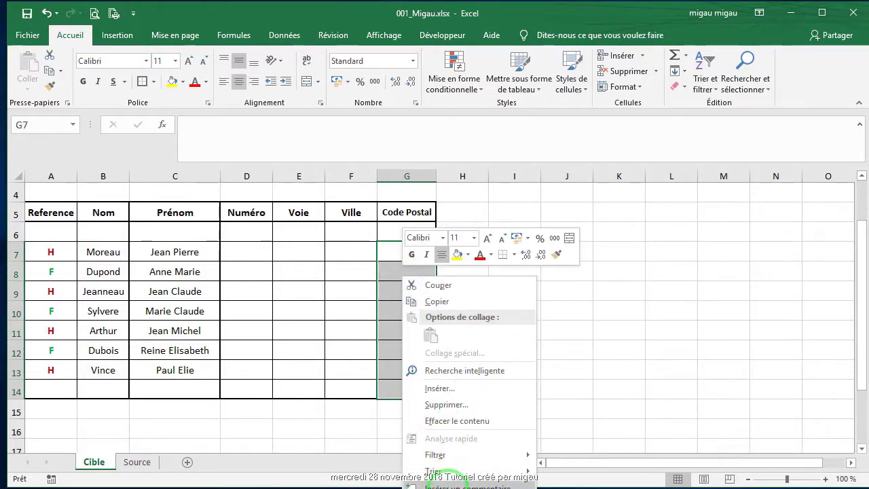
pyautogui.click(462, 487)
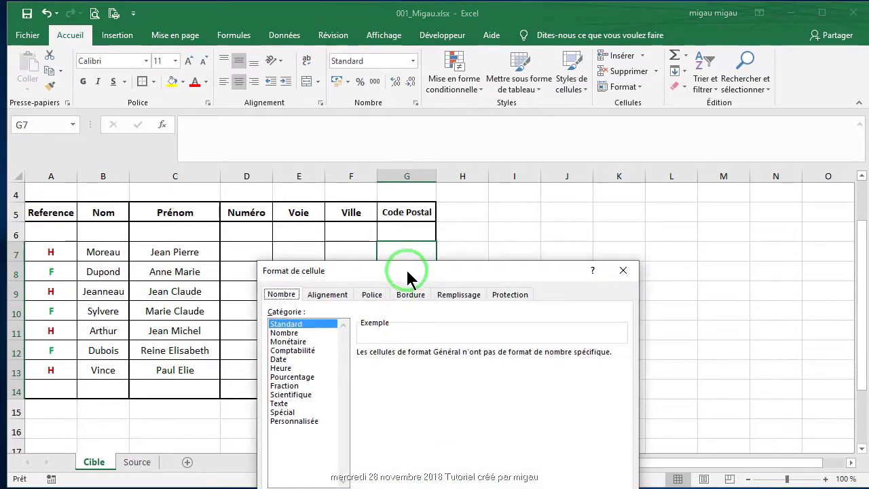
pyautogui.moveTo(405, 272); pyautogui.dragTo(410, 72)
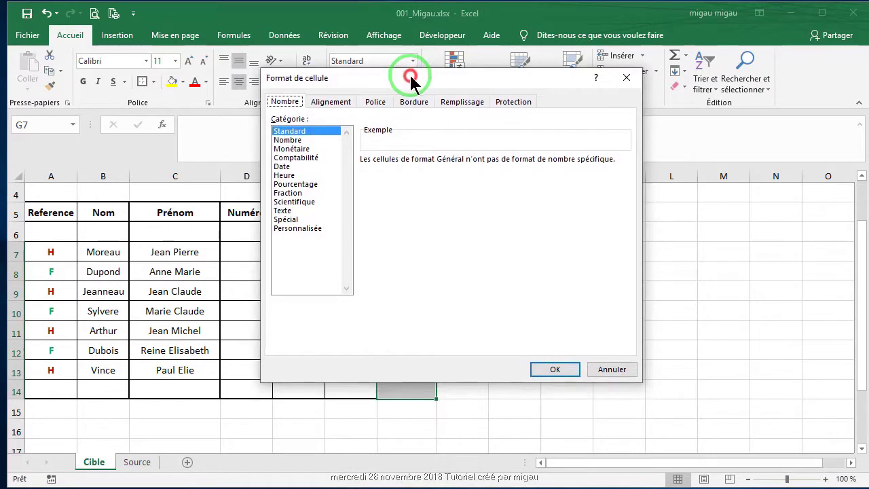
pyautogui.click(289, 220)
pyautogui.click(387, 173)
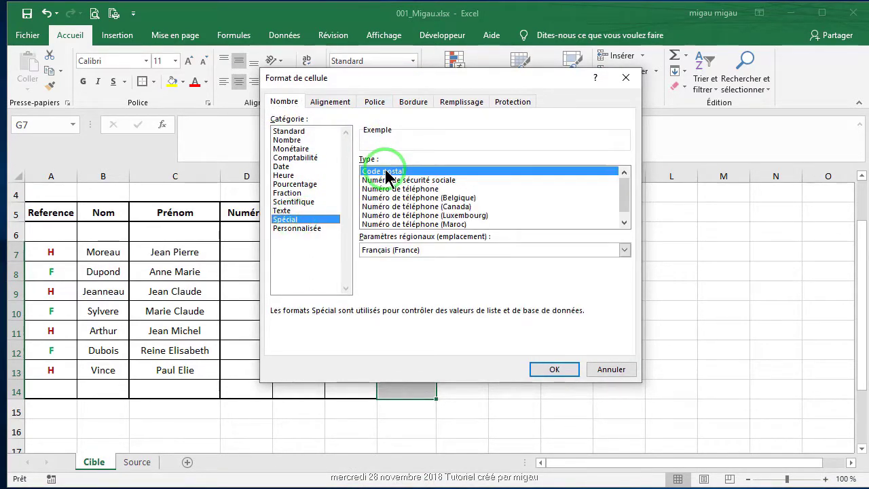
pyautogui.click(556, 372)
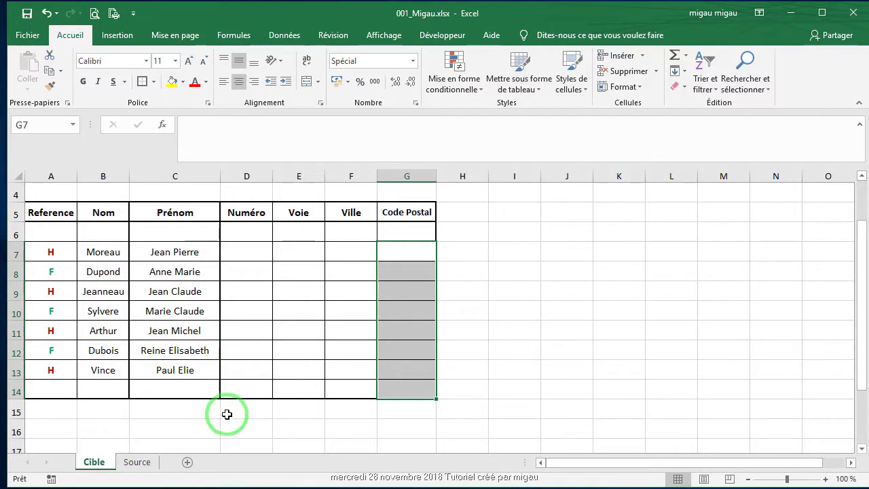
# On the Source sheet, give the NUMERO cells A3:A10 the Nombre number format.
pyautogui.click(138, 463)
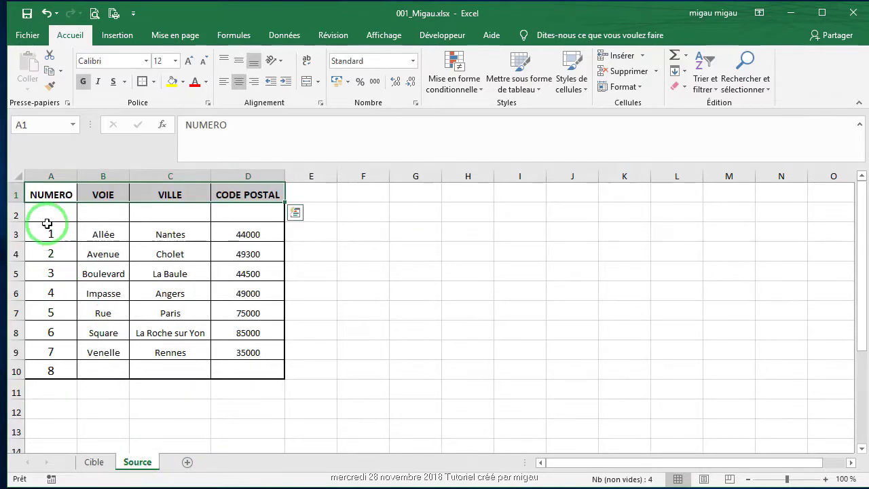
pyautogui.moveTo(43, 229); pyautogui.dragTo(45, 364)
pyautogui.click(353, 61)
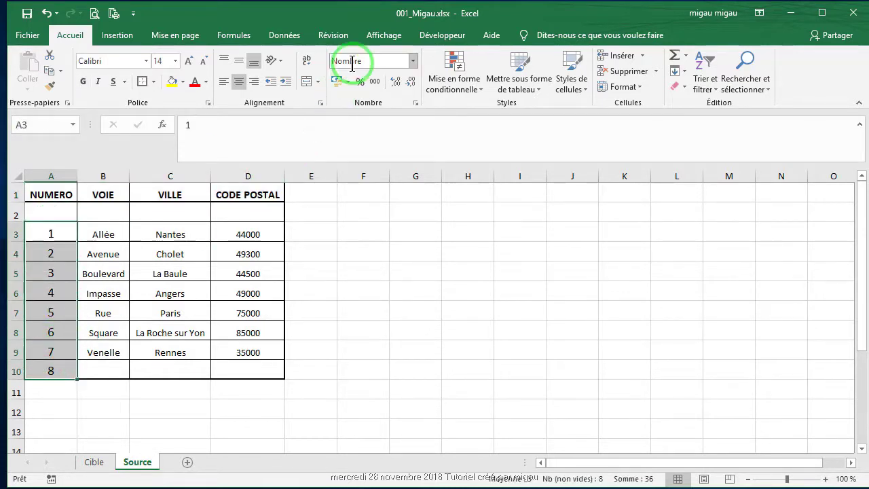
pyautogui.write('Nombr')
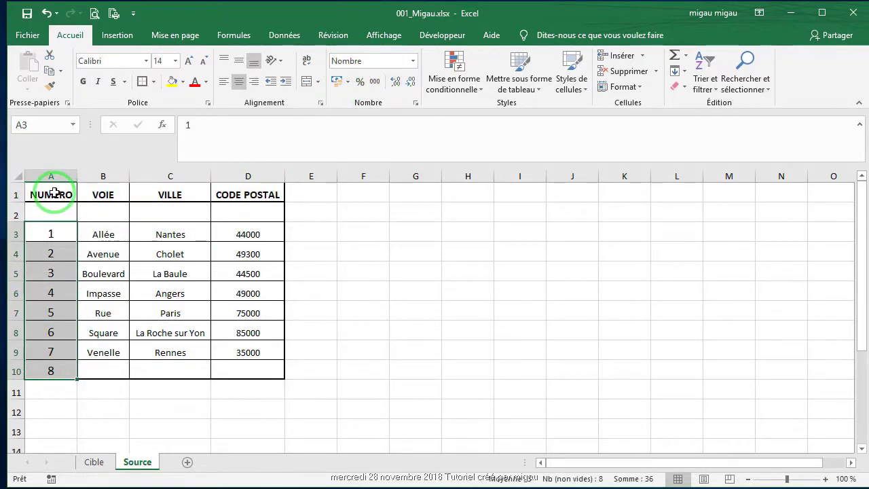
# Apply the Texte format to the Source headers A1:D1 and the VOIE and VILLE cells B3:C10.
pyautogui.click(51, 193)
pyautogui.moveTo(51, 192); pyautogui.dragTo(257, 188)
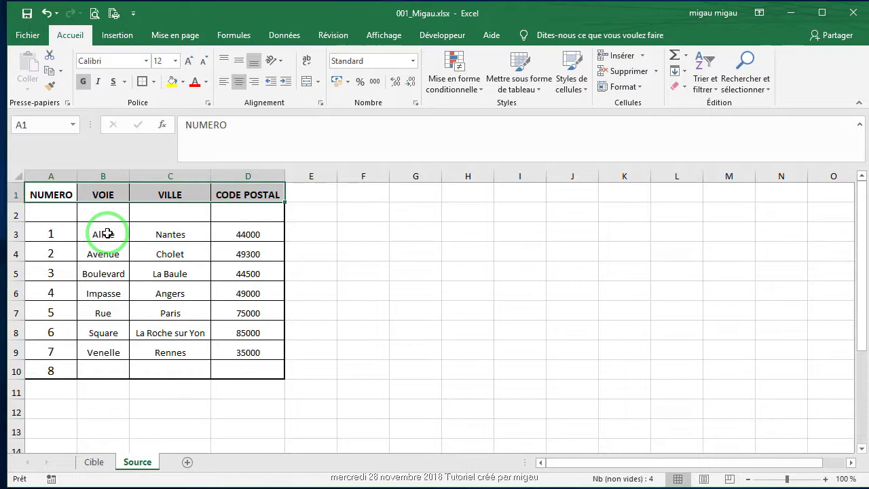
pyautogui.moveTo(101, 231); pyautogui.dragTo(183, 367)
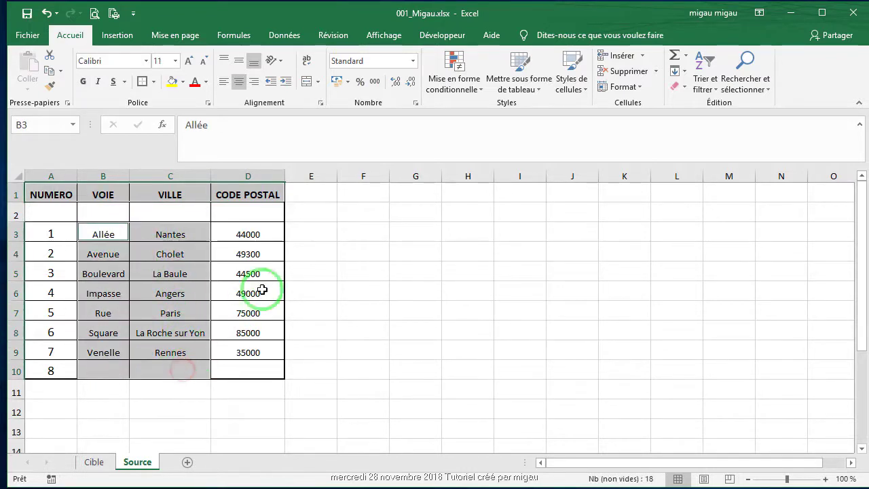
pyautogui.click(412, 60)
pyautogui.click(378, 385)
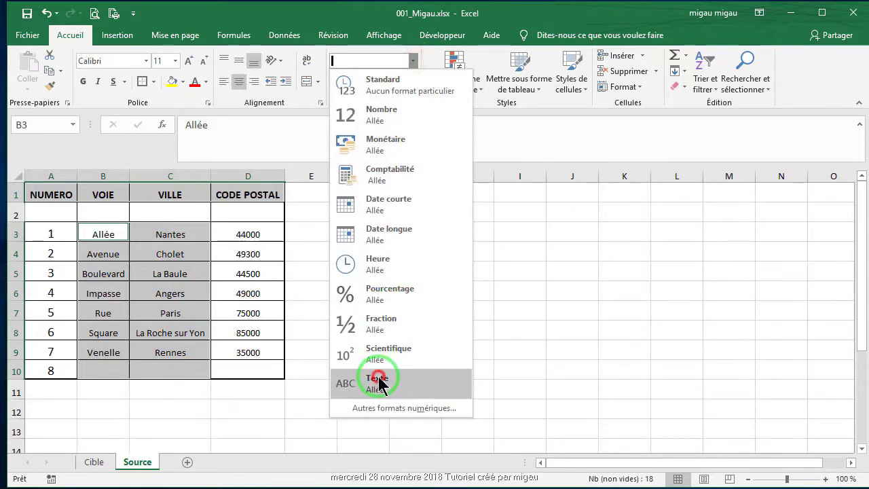
# Format the CODE POSTAL cells D3:D10 with the Spécial category's Code postal type.
pyautogui.click(258, 238)
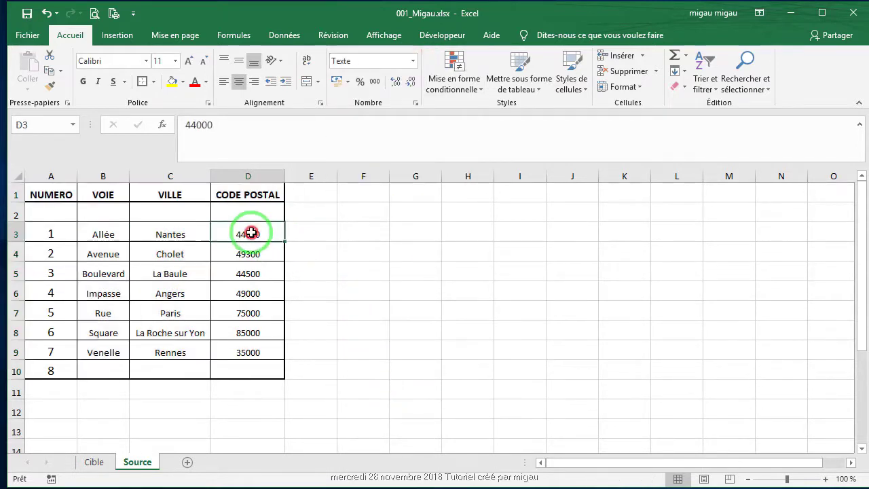
pyautogui.moveTo(251, 233); pyautogui.dragTo(253, 366)
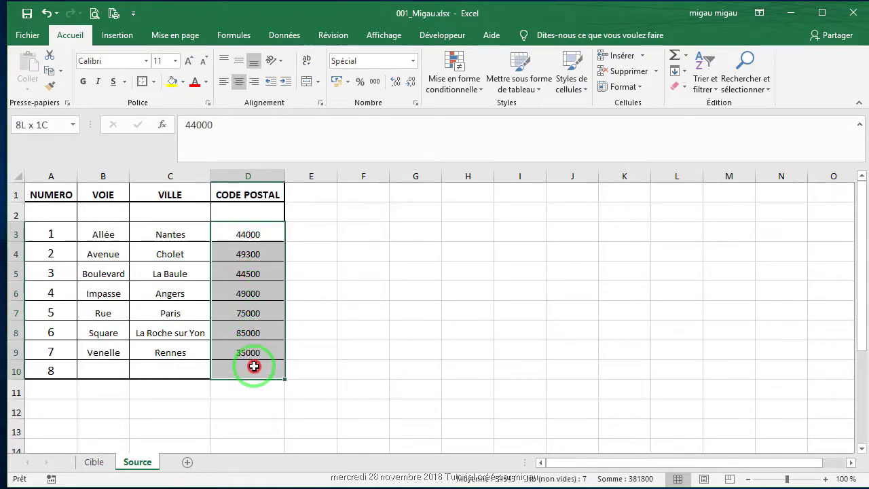
pyautogui.rightClick(250, 251)
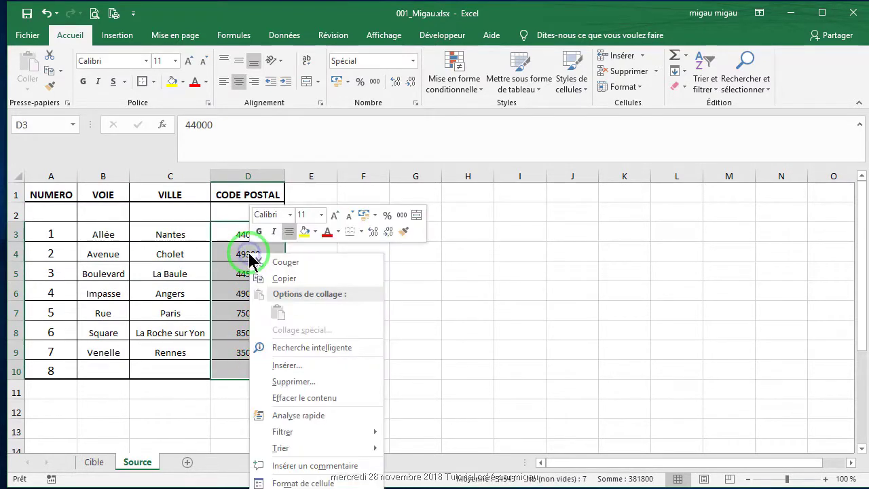
pyautogui.click(311, 483)
pyautogui.moveTo(301, 275); pyautogui.dragTo(352, 102)
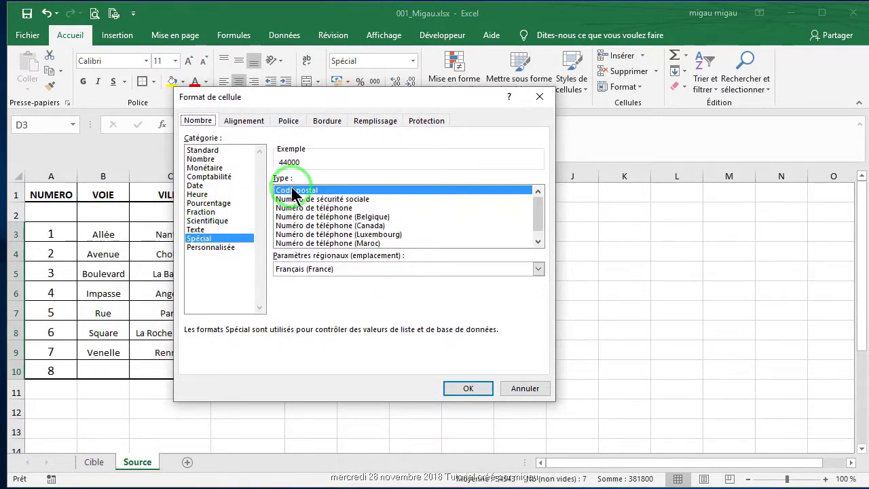
pyautogui.click(476, 393)
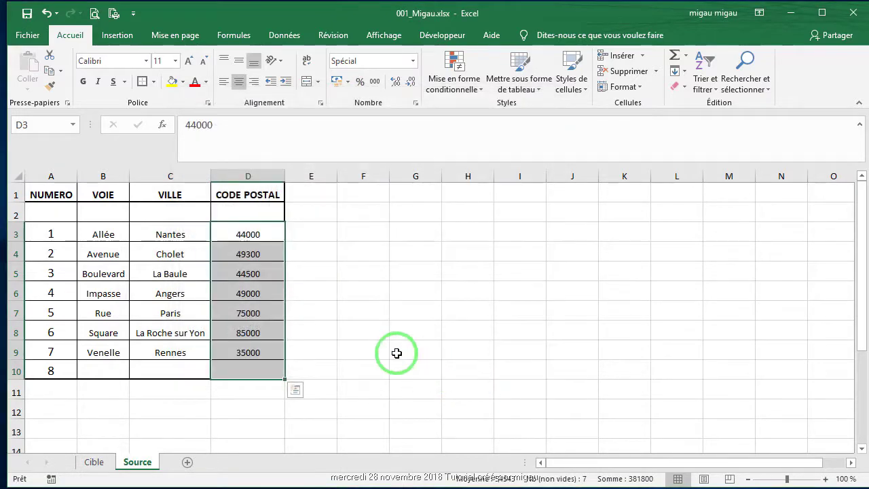
# Return to the Cible sheet and save the workbook.
pyautogui.click(87, 465)
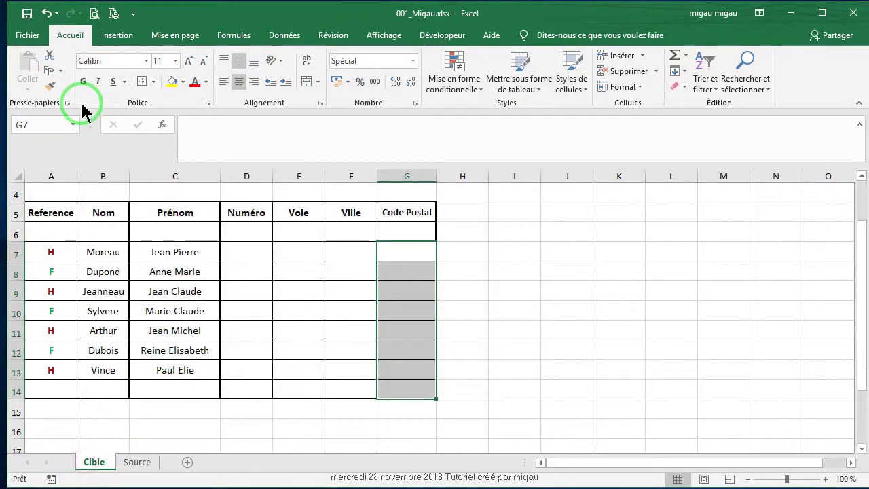
pyautogui.click(24, 15)
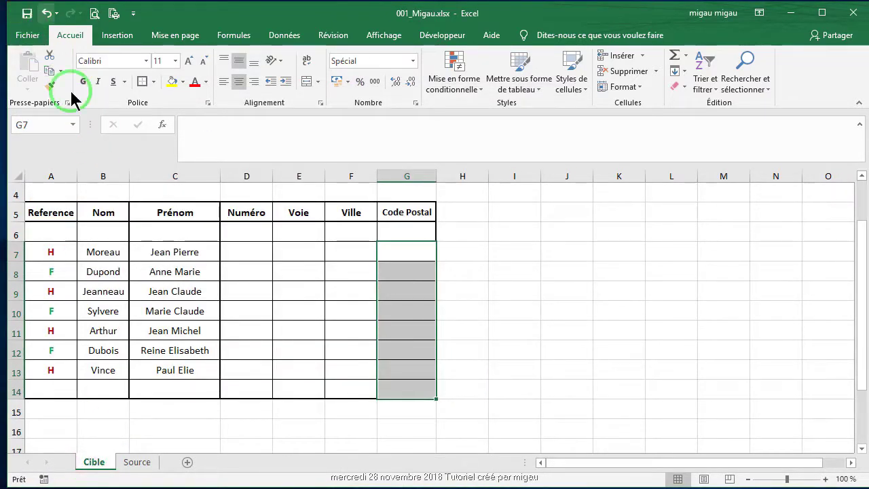
pyautogui.click(134, 229)
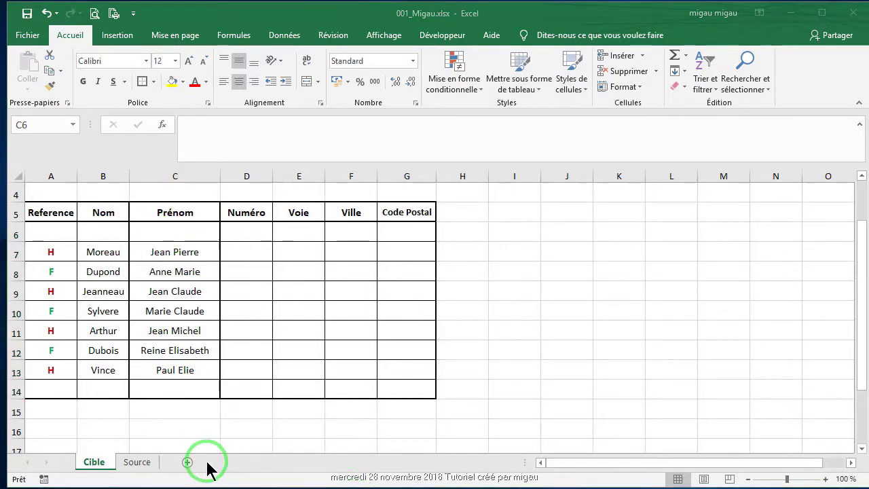
# On the Source sheet, convert the range A1:D10 into a table with its first row as headers.
pyautogui.click(170, 470)
pyautogui.click(133, 464)
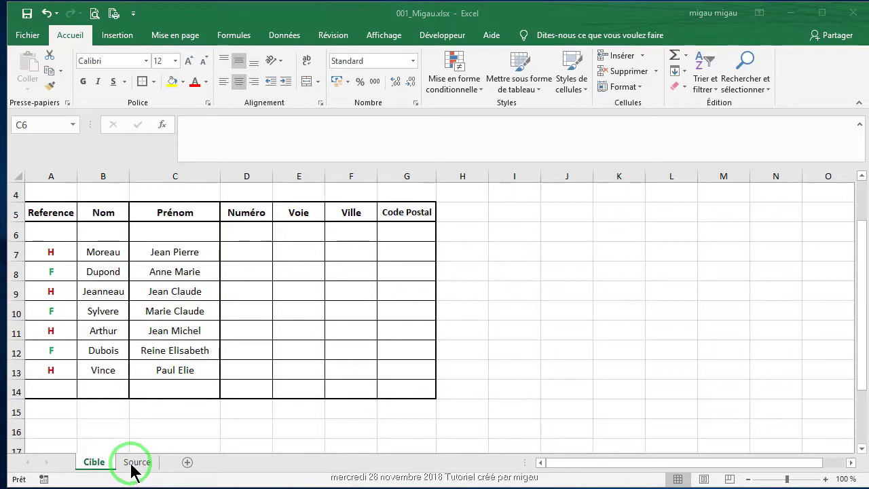
pyautogui.click(137, 468)
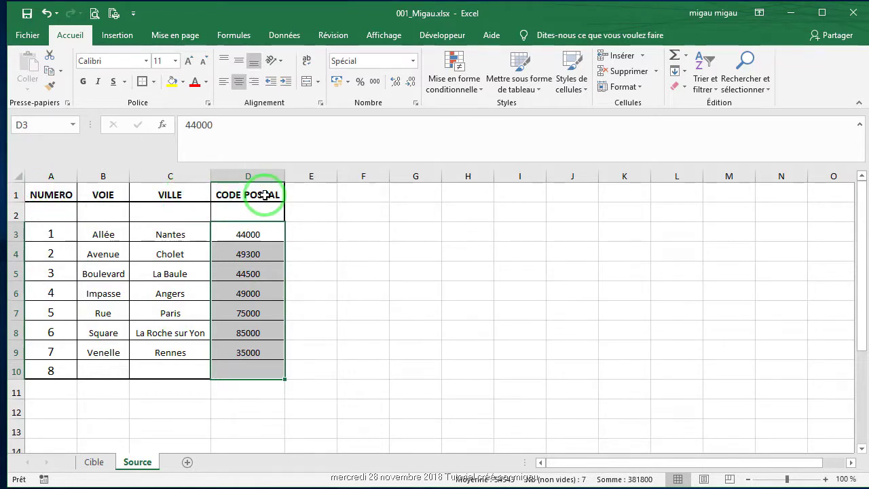
pyautogui.click(364, 330)
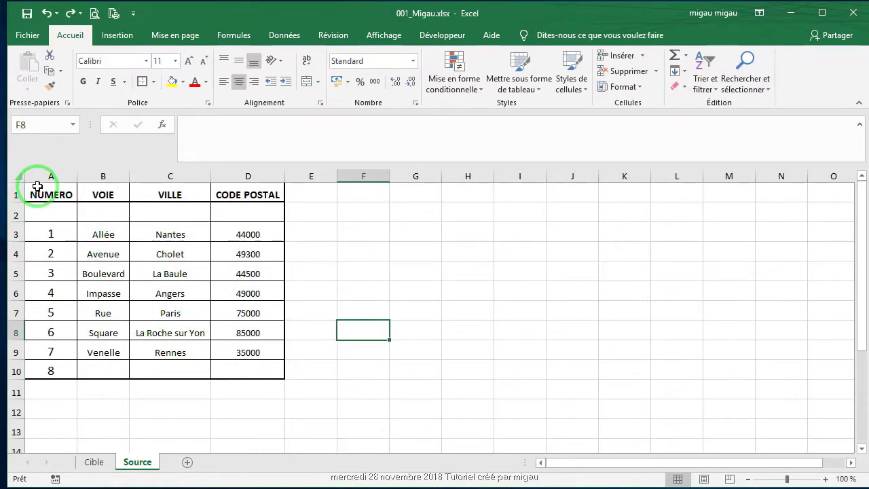
pyautogui.moveTo(36, 192); pyautogui.dragTo(266, 375)
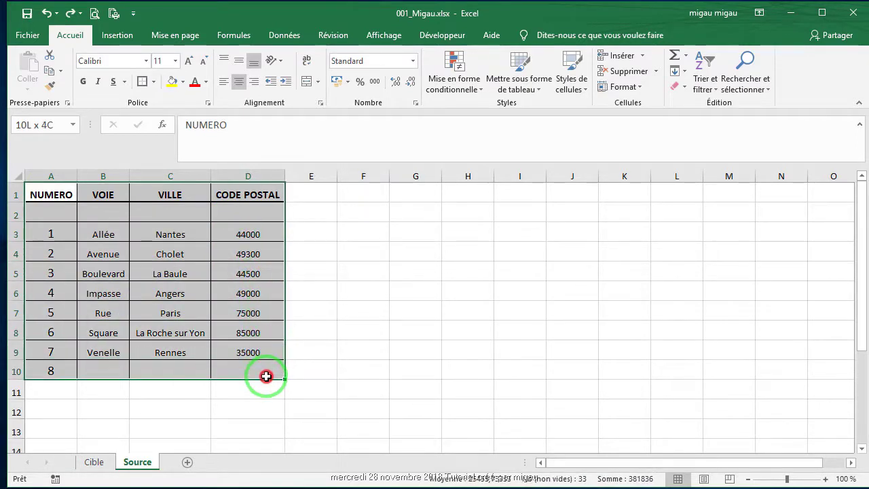
pyautogui.click(117, 38)
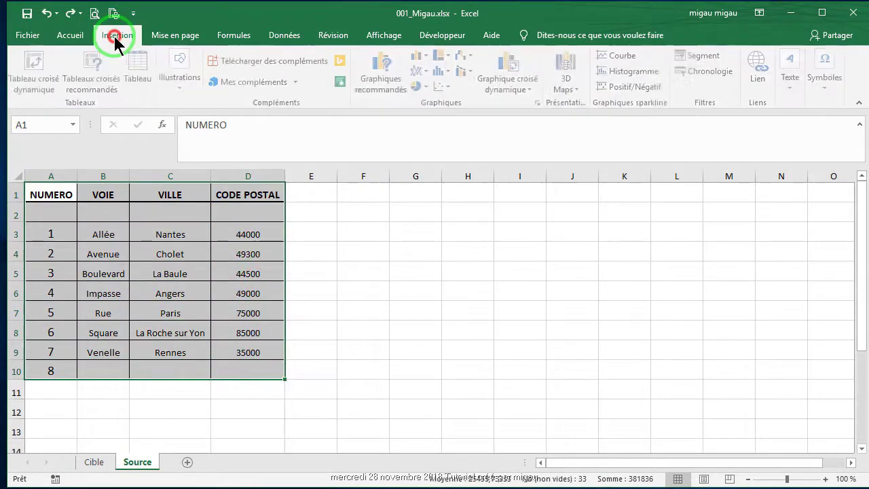
pyautogui.click(140, 74)
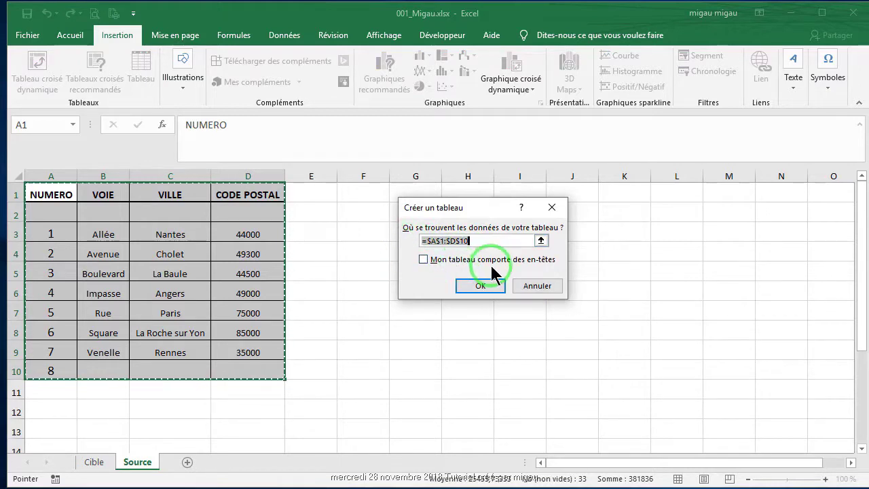
pyautogui.click(423, 260)
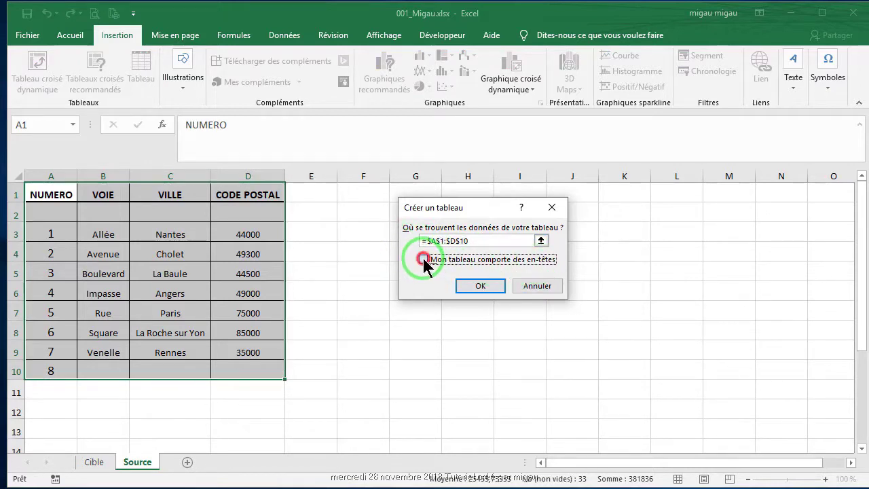
pyautogui.click(480, 286)
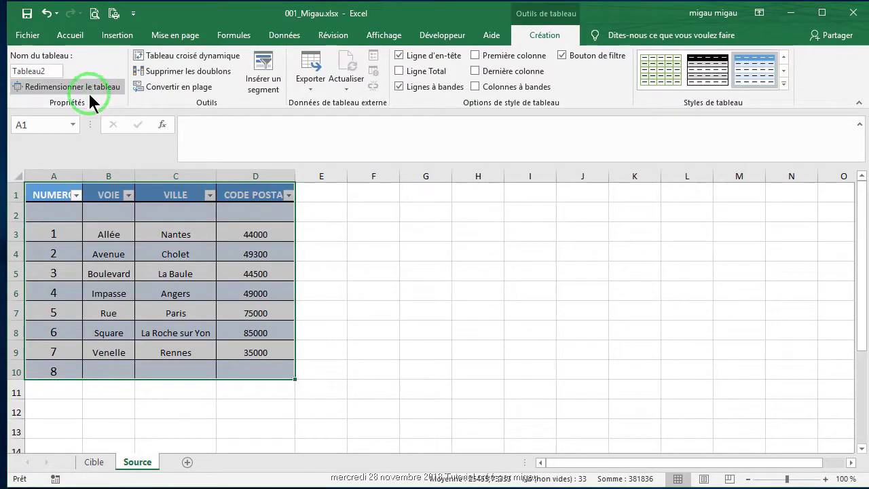
# Rename the new Source table as TB_Listes.
pyautogui.moveTo(47, 70); pyautogui.dragTo(6, 68)
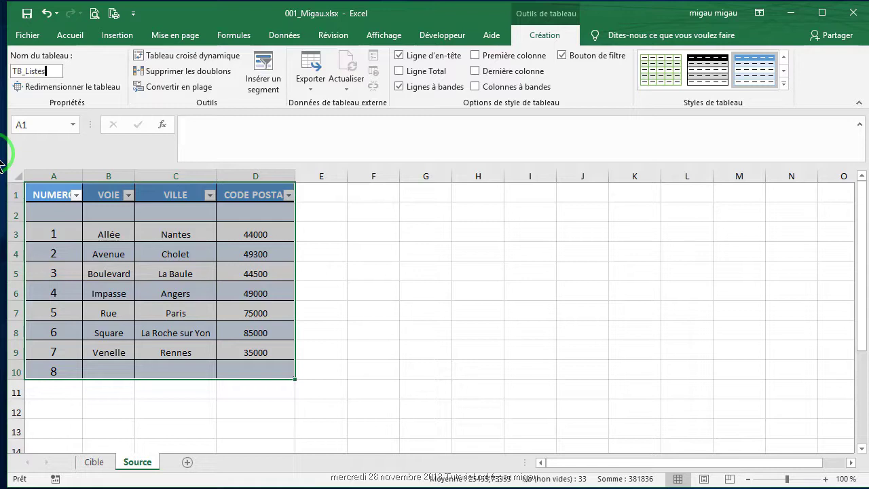
pyautogui.click(24, 76)
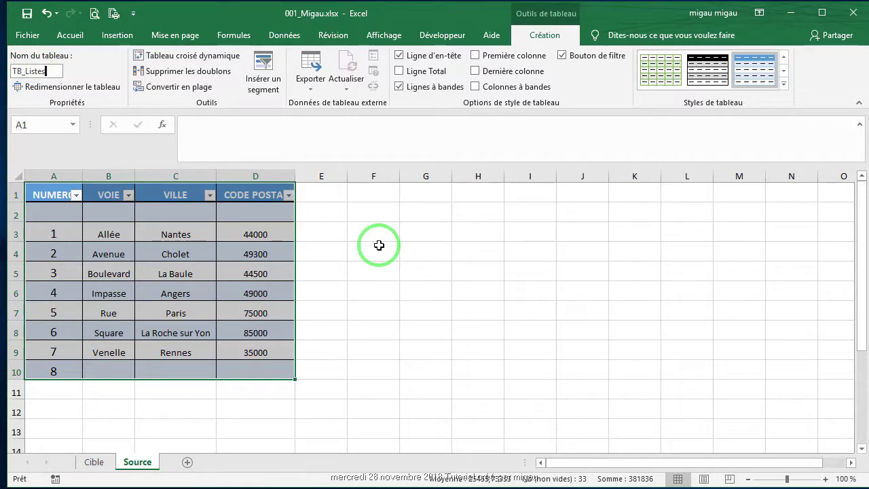
pyautogui.moveTo(294, 378); pyautogui.dragTo(269, 363)
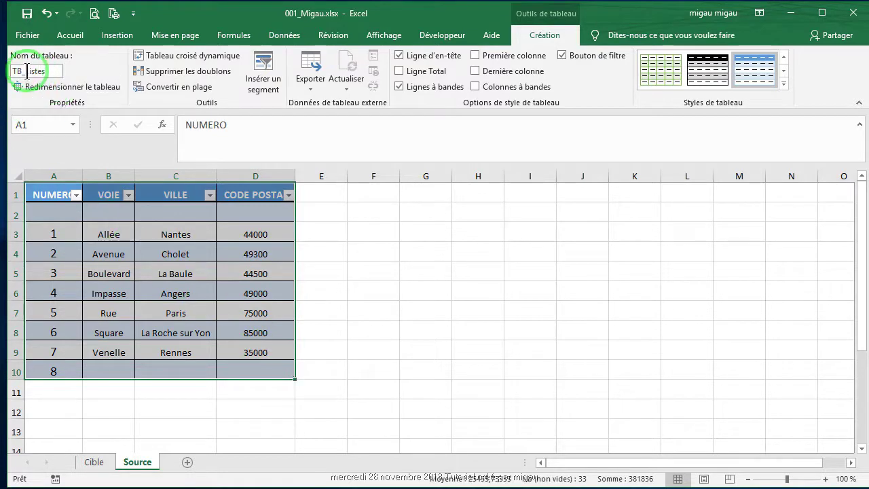
# Widen the NUMERO and CODE POSTAL columns so their headers fit beside the filter arrows.
pyautogui.click(340, 254)
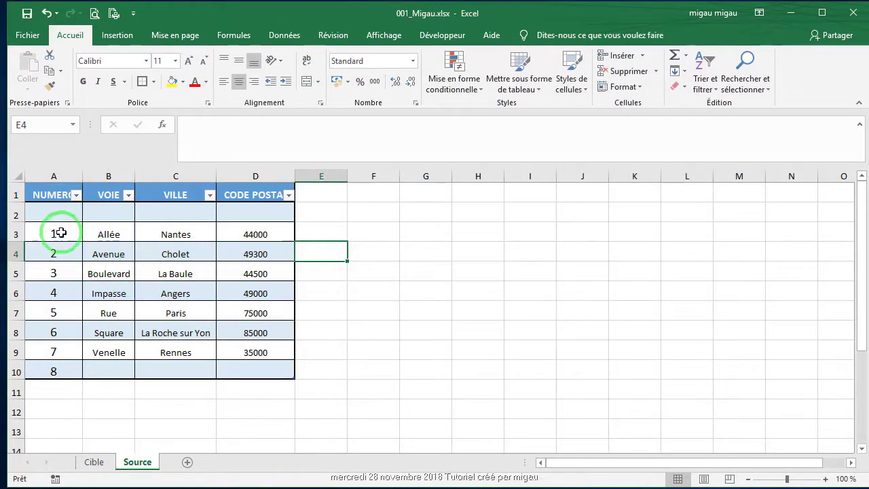
pyautogui.moveTo(80, 174); pyautogui.dragTo(105, 174)
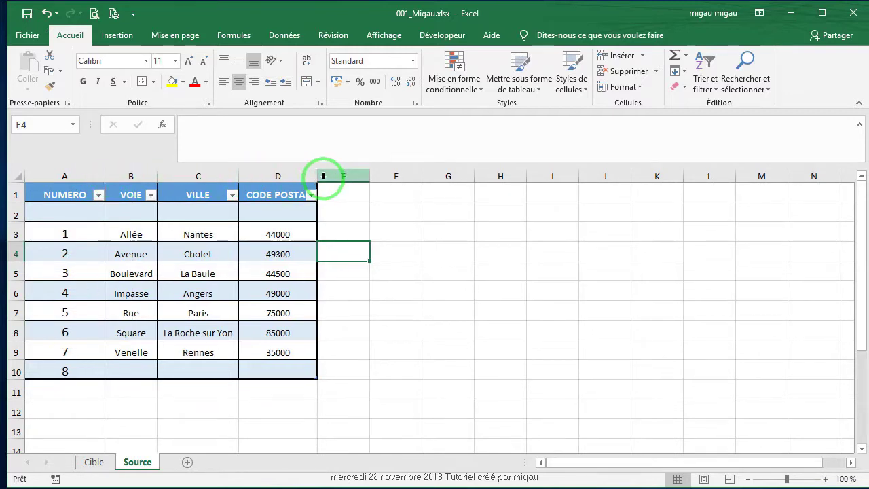
pyautogui.moveTo(317, 176); pyautogui.dragTo(339, 177)
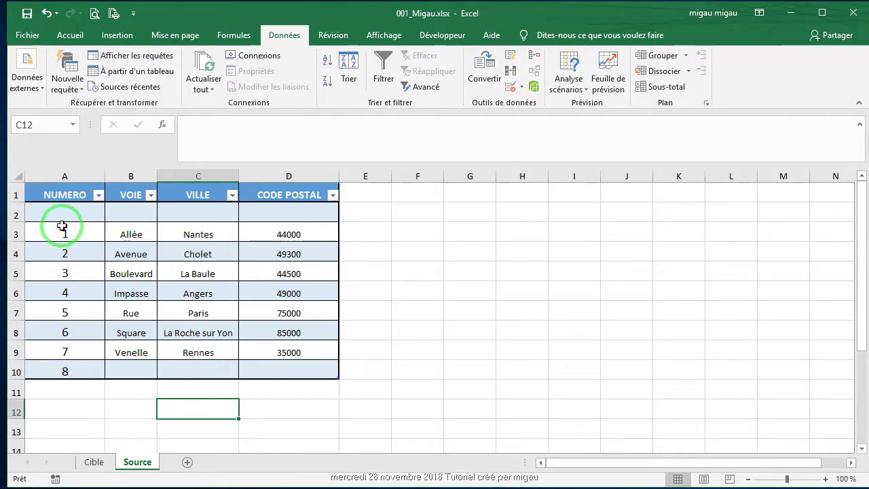
# Define the workbook-level name NUMERO for the table's NUMERO cells A2:A10, including the blank first row.
pyautogui.click(67, 212)
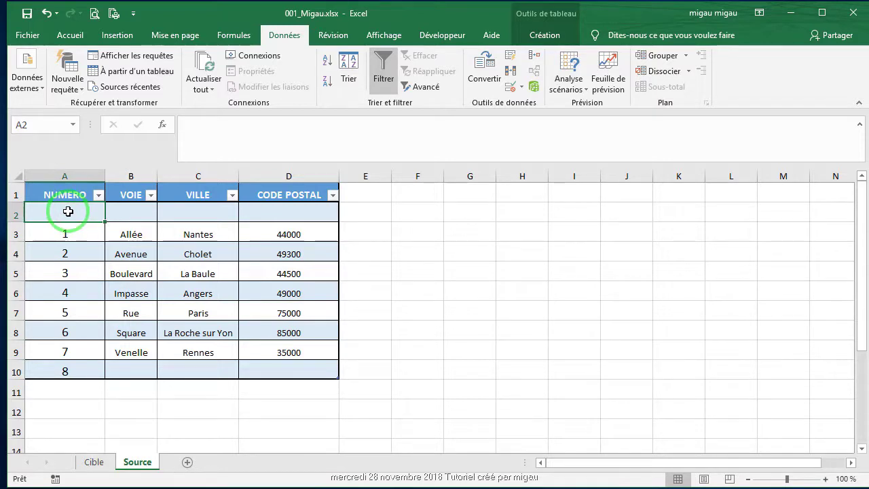
pyautogui.moveTo(68, 212); pyautogui.dragTo(46, 369)
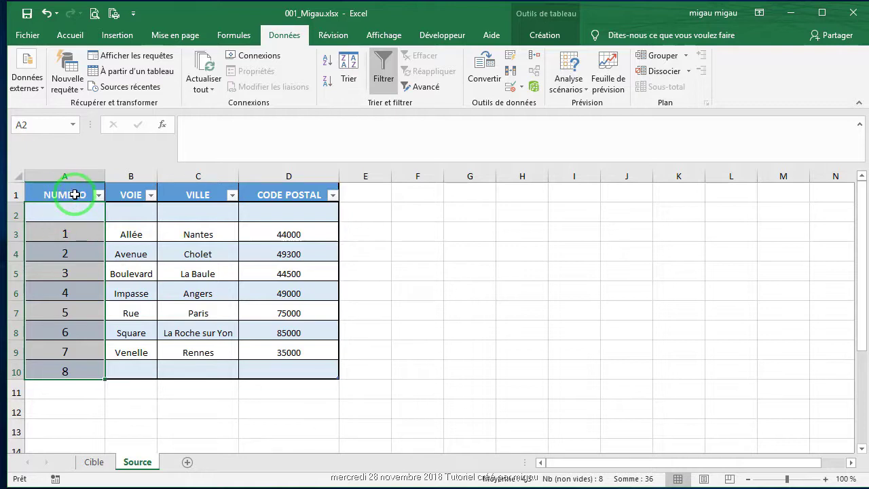
pyautogui.click(241, 38)
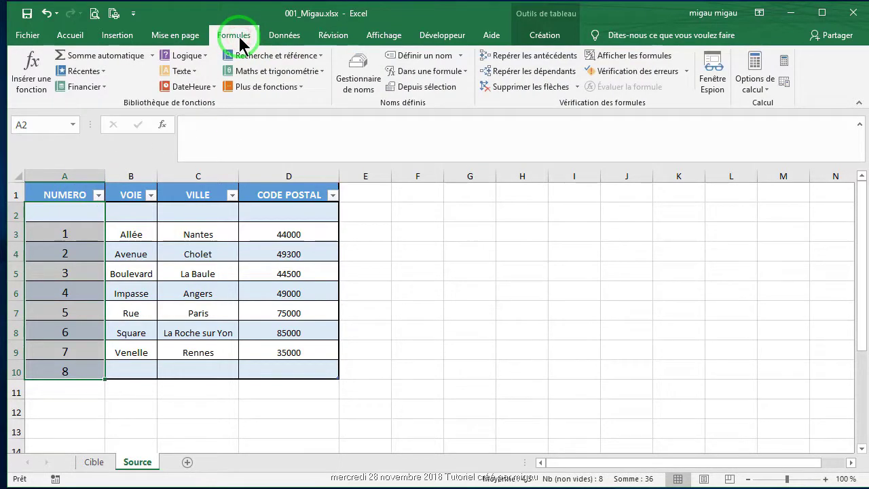
pyautogui.click(463, 57)
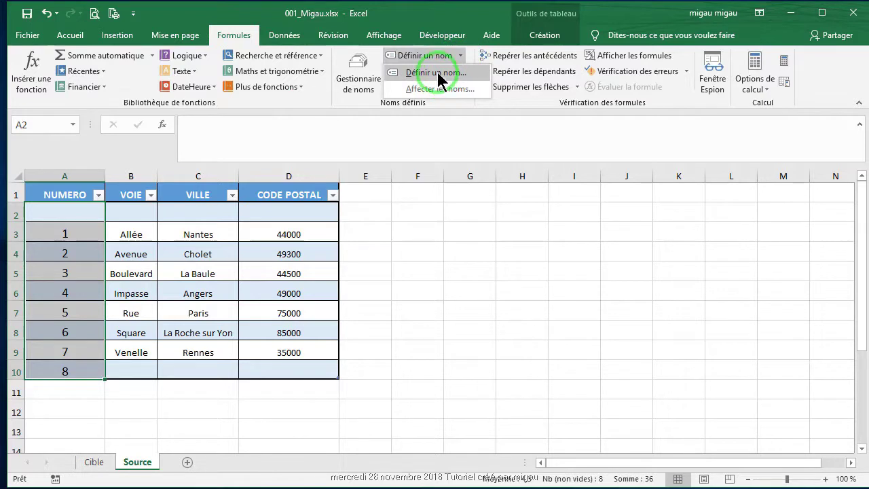
pyautogui.click(437, 73)
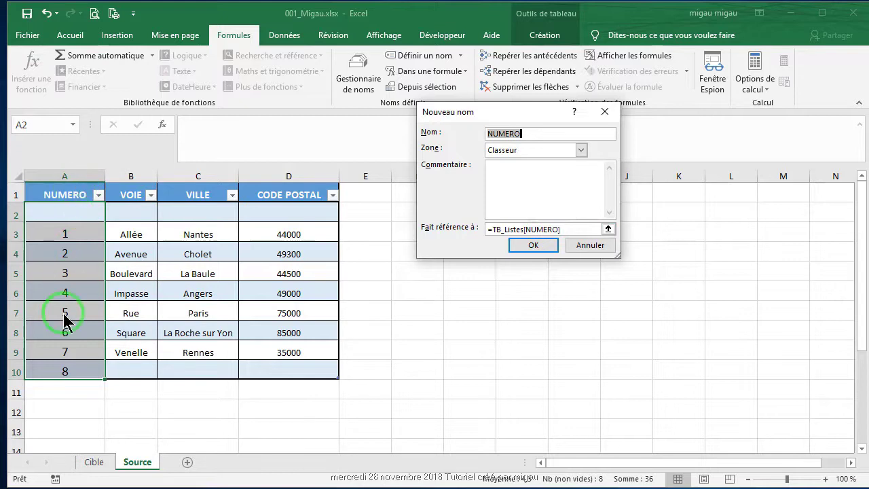
pyautogui.click(534, 245)
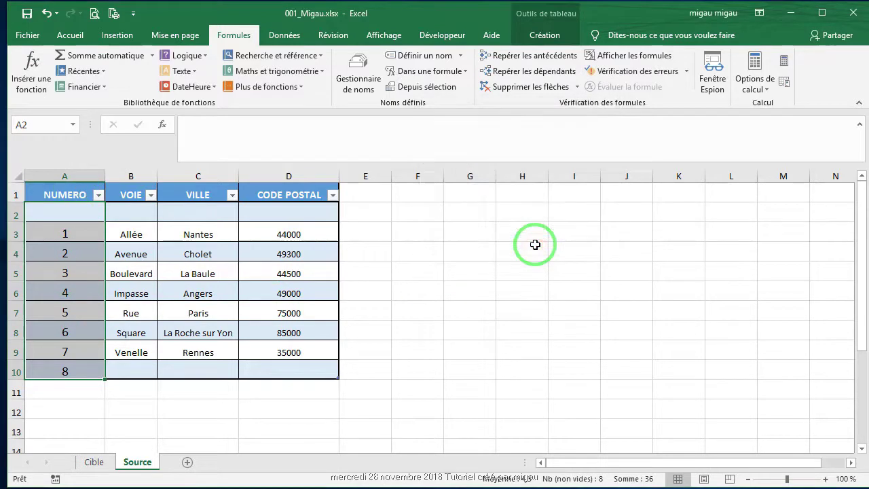
# Define the name VOIE with Classeur scope for the VOIE cells B2:B10.
pyautogui.click(134, 212)
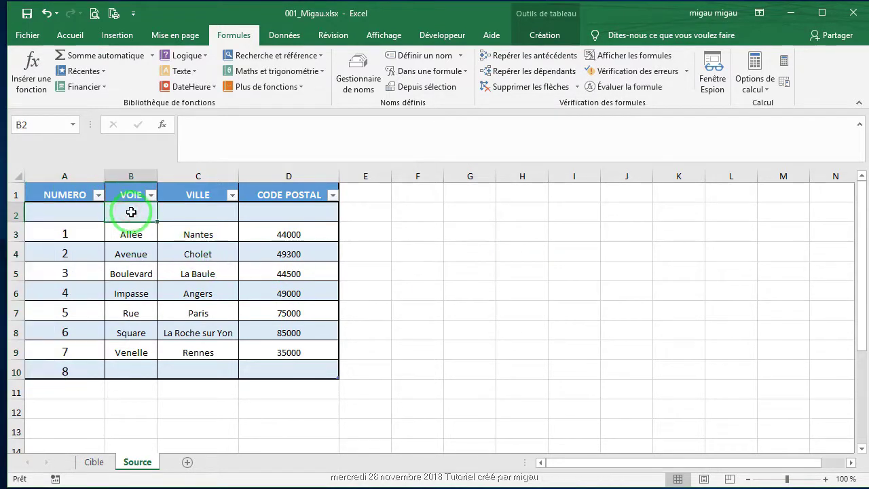
pyautogui.moveTo(135, 211); pyautogui.dragTo(135, 367)
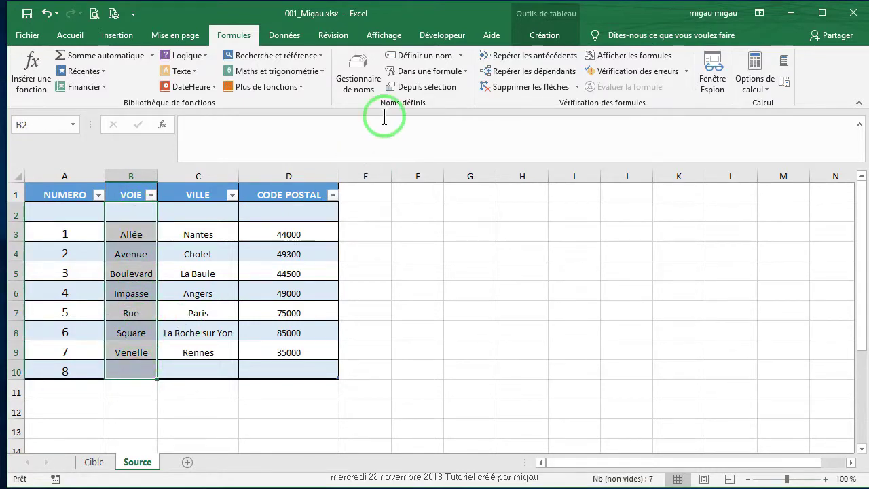
pyautogui.click(449, 63)
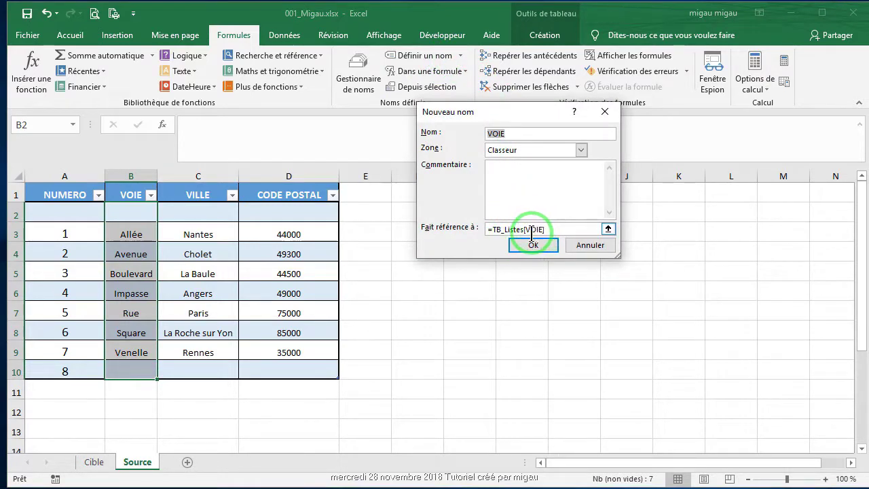
pyautogui.click(533, 245)
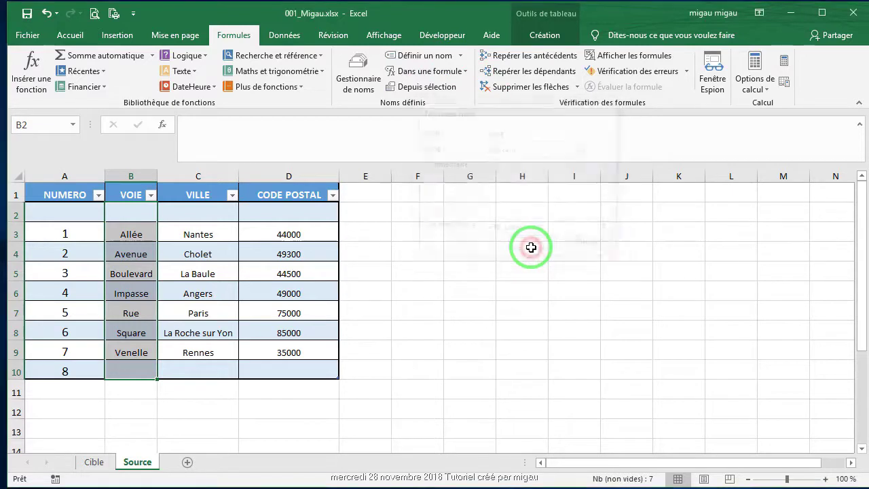
# Define the name VILLE with Classeur scope for the VILLE cells C2:C10.
pyautogui.click(199, 215)
pyautogui.moveTo(199, 215); pyautogui.dragTo(218, 371)
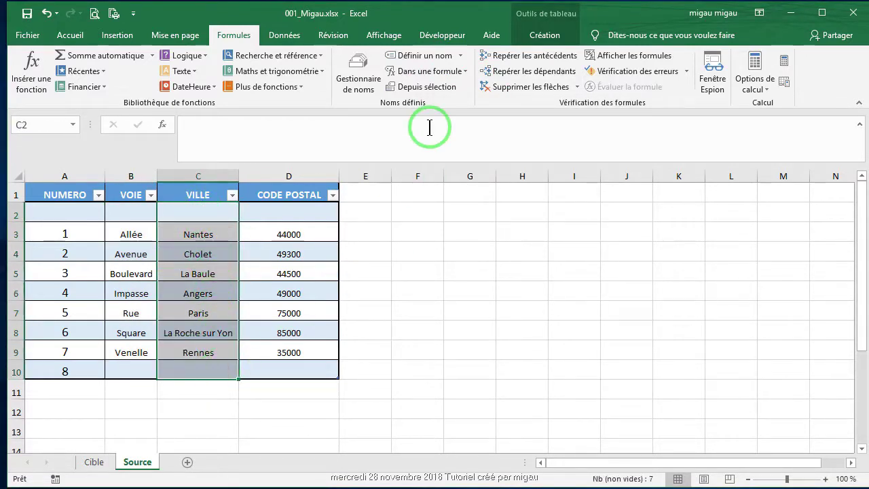
pyautogui.click(460, 56)
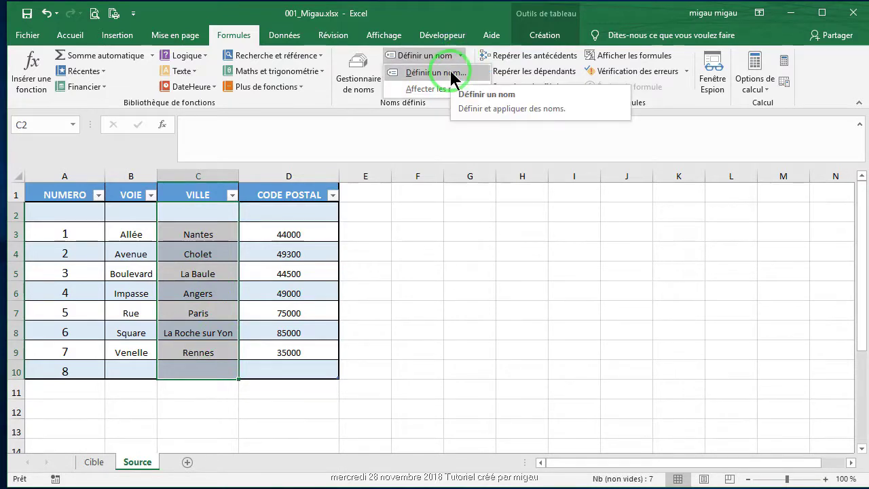
pyautogui.click(450, 73)
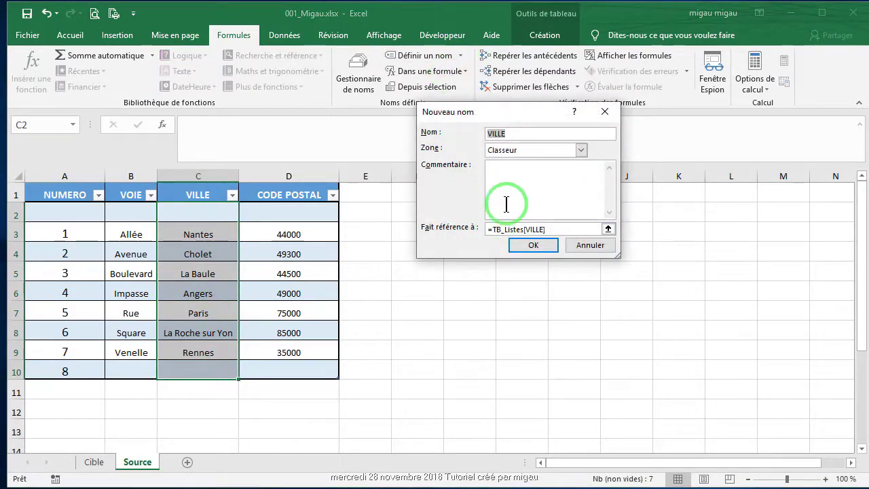
pyautogui.click(533, 246)
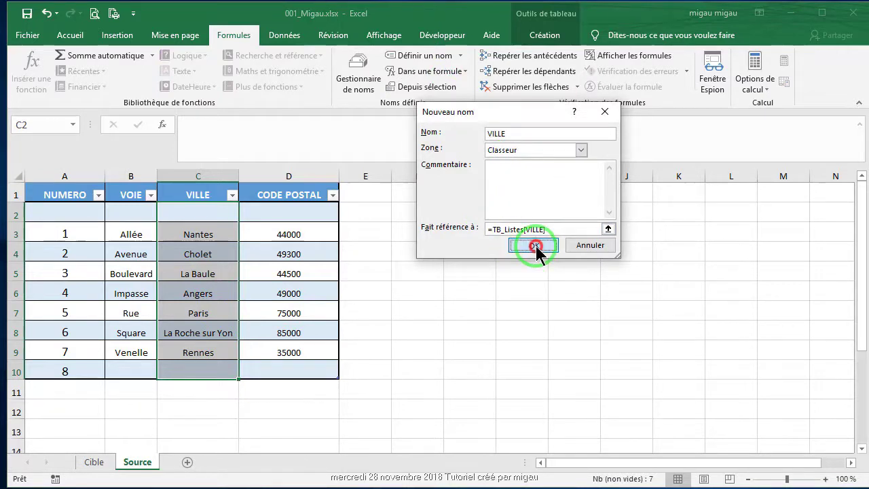
pyautogui.click(418, 271)
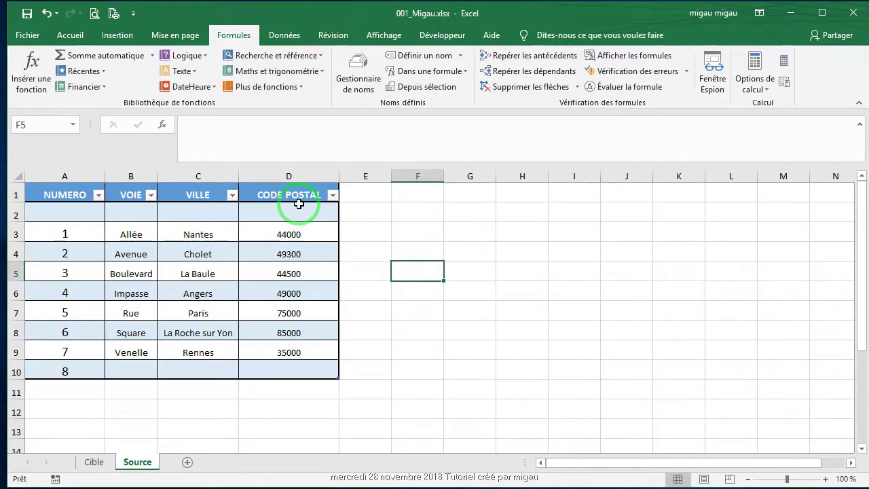
# Define the name CODE_POSTAL with Classeur scope for cells D2:D10, and return to the Cible sheet.
pyautogui.moveTo(299, 206); pyautogui.dragTo(307, 367)
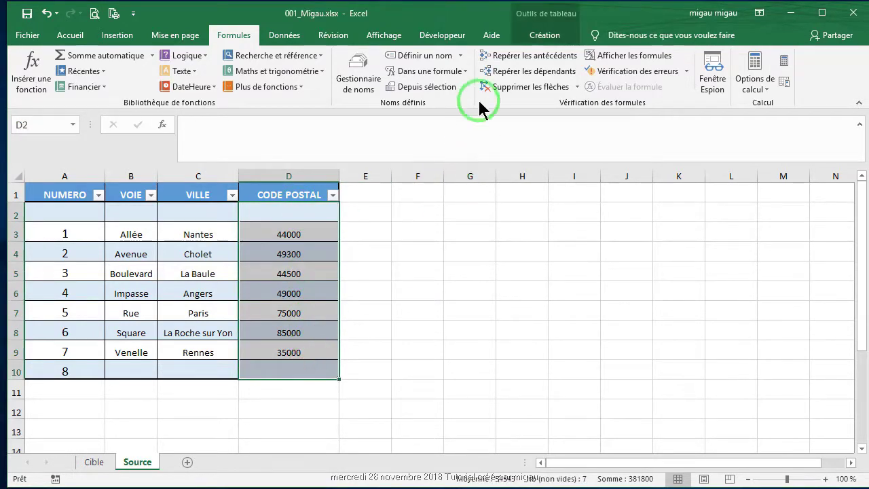
pyautogui.click(459, 55)
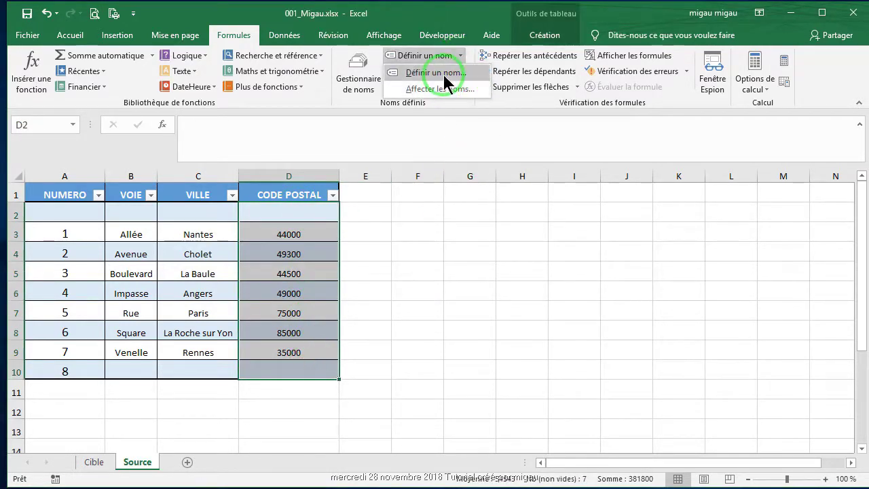
pyautogui.click(445, 74)
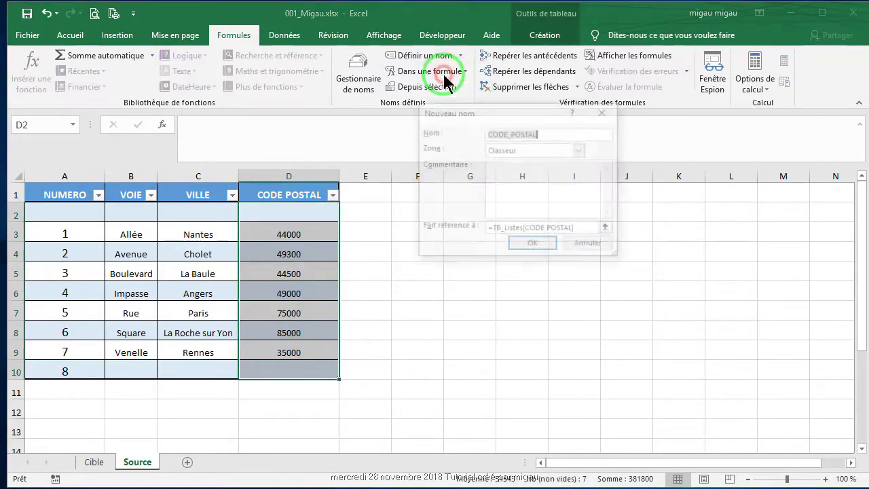
pyautogui.click(534, 246)
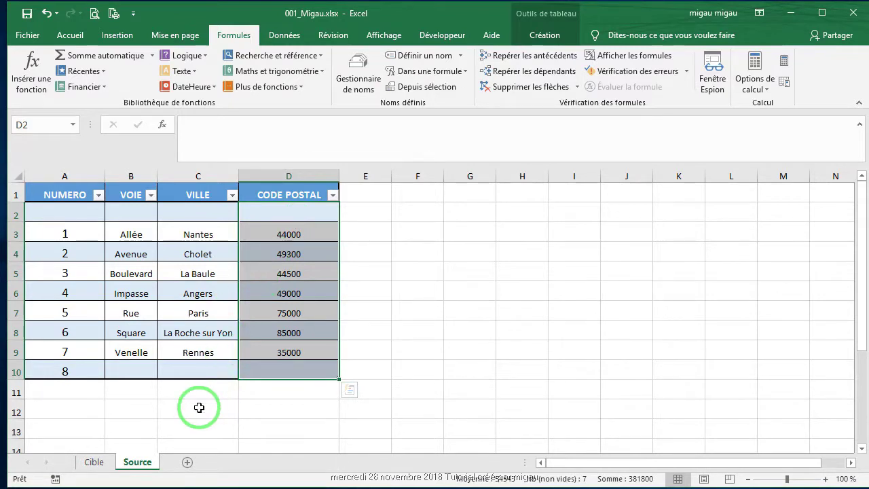
pyautogui.click(94, 461)
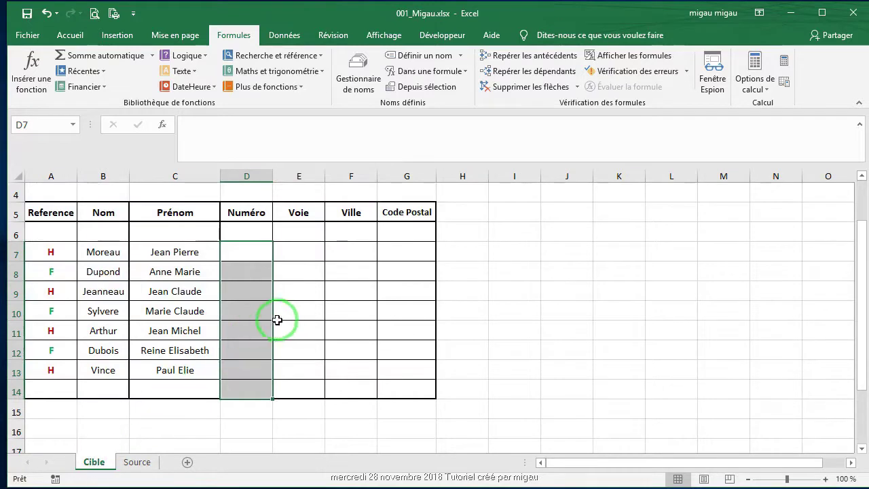
pyautogui.click(533, 289)
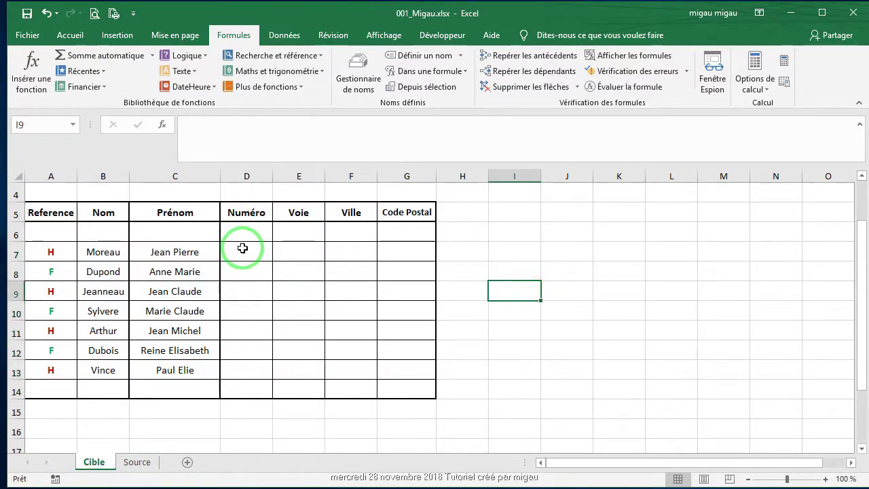
# Set up data validation of type Liste for the Numéro cells D7:D14 on the Cible sheet.
pyautogui.moveTo(242, 248); pyautogui.dragTo(247, 381)
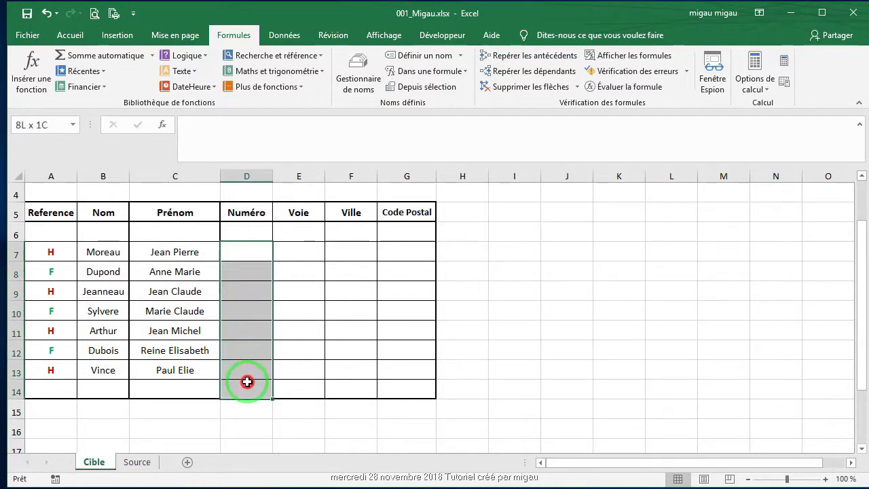
pyautogui.moveTo(248, 381); pyautogui.dragTo(247, 381)
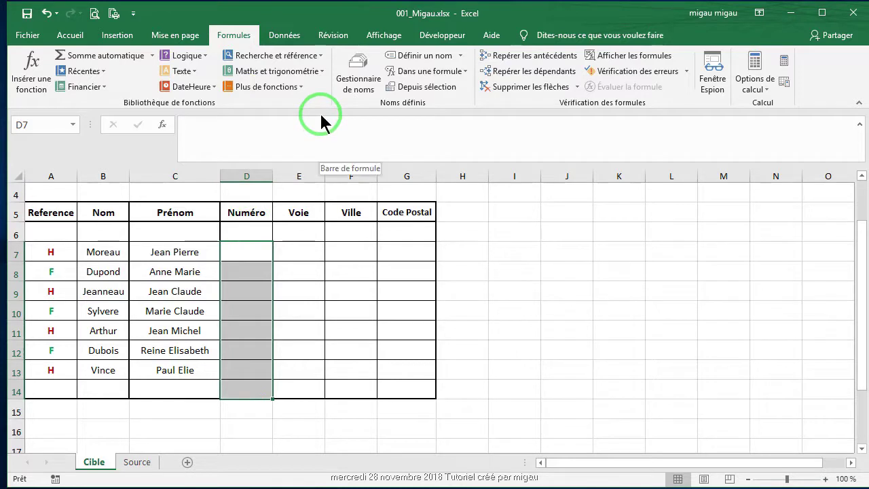
pyautogui.click(285, 38)
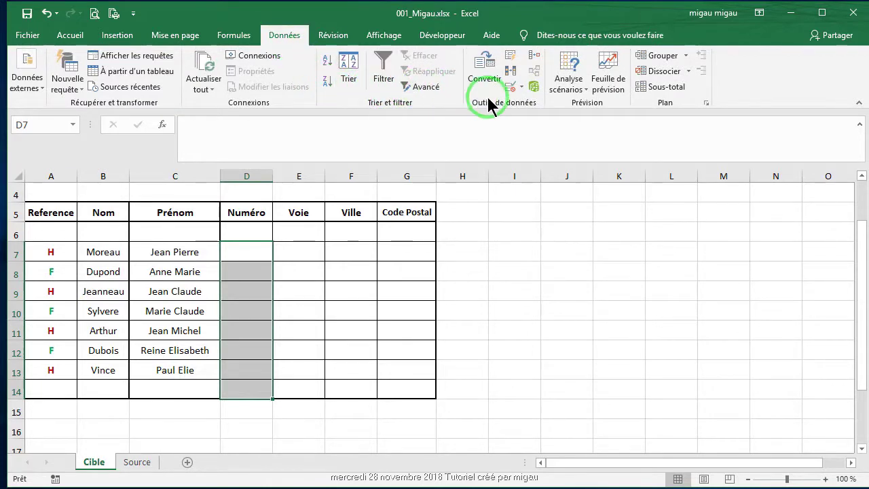
pyautogui.click(521, 86)
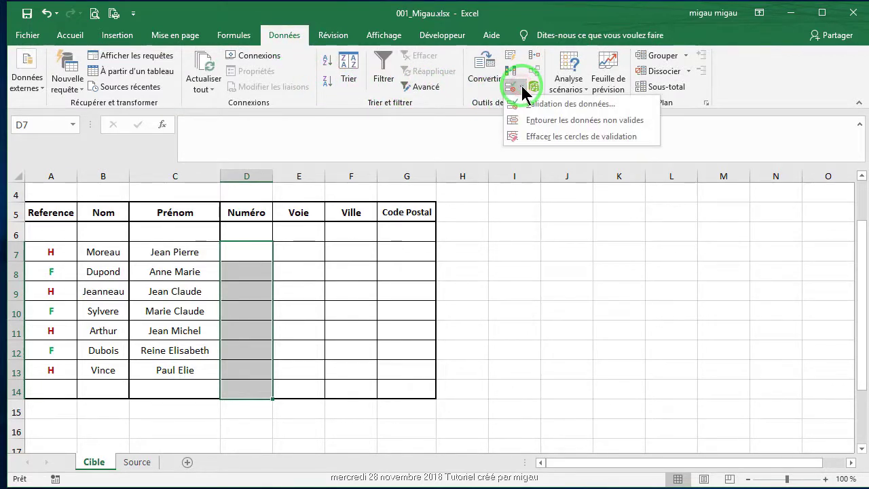
pyautogui.click(543, 105)
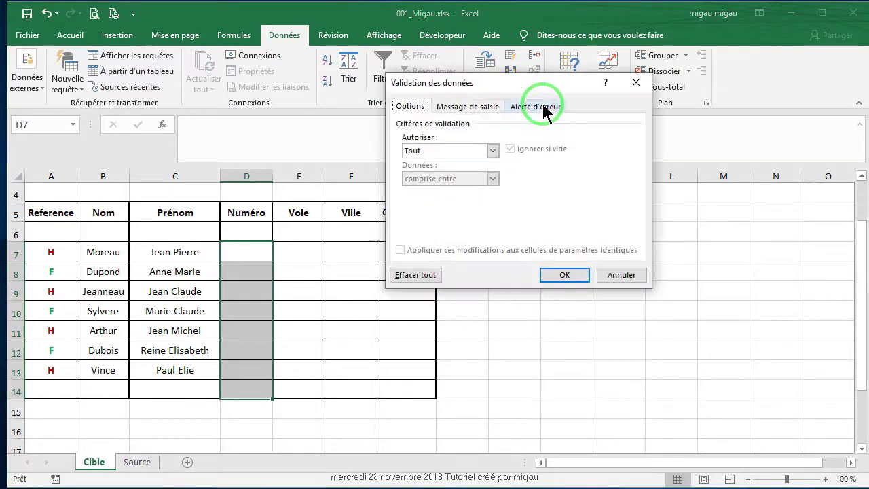
pyautogui.moveTo(518, 87); pyautogui.dragTo(577, 207)
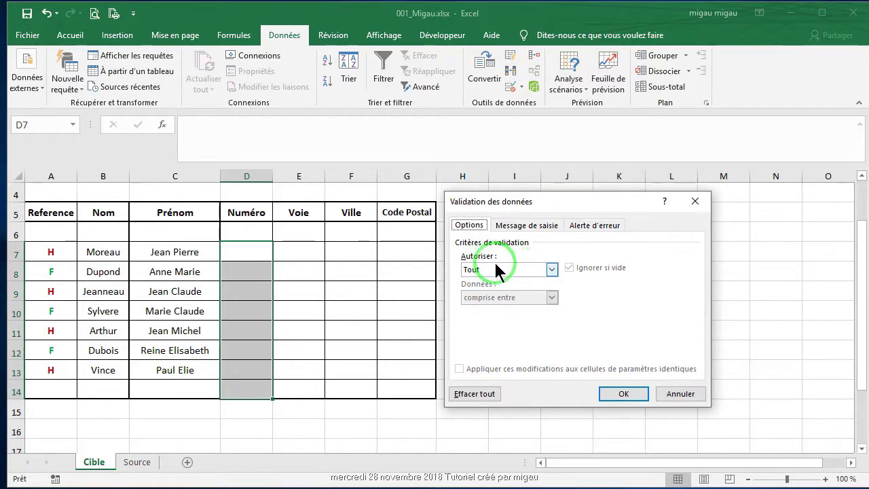
pyautogui.click(554, 272)
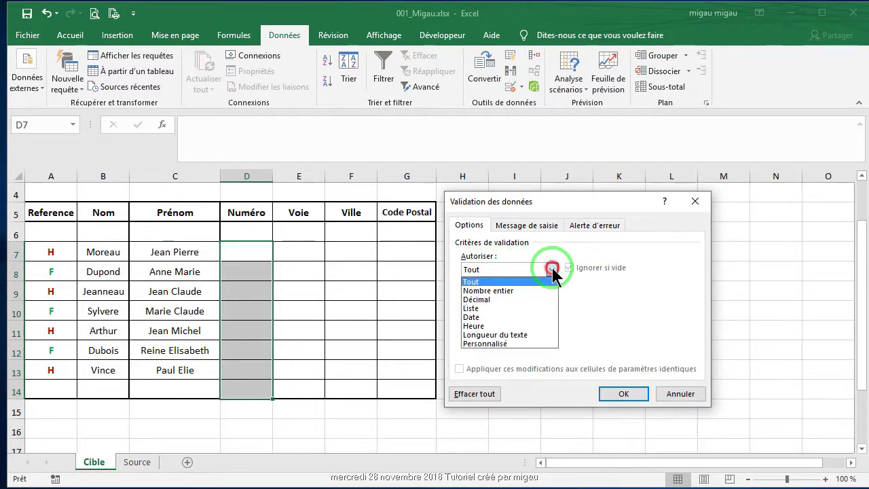
pyautogui.click(478, 308)
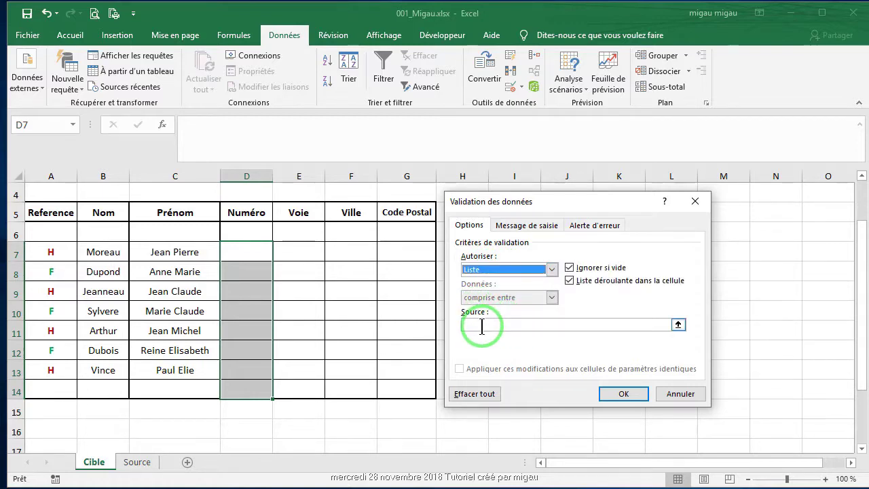
# Use the defined name NUMERO as the validation list's source (=NUMERO) and apply the rule.
pyautogui.click(481, 327)
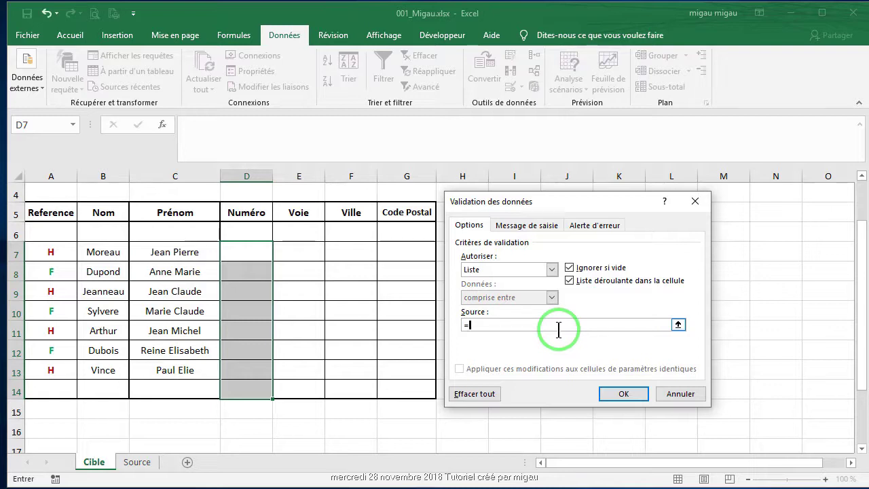
pyautogui.press('F3')
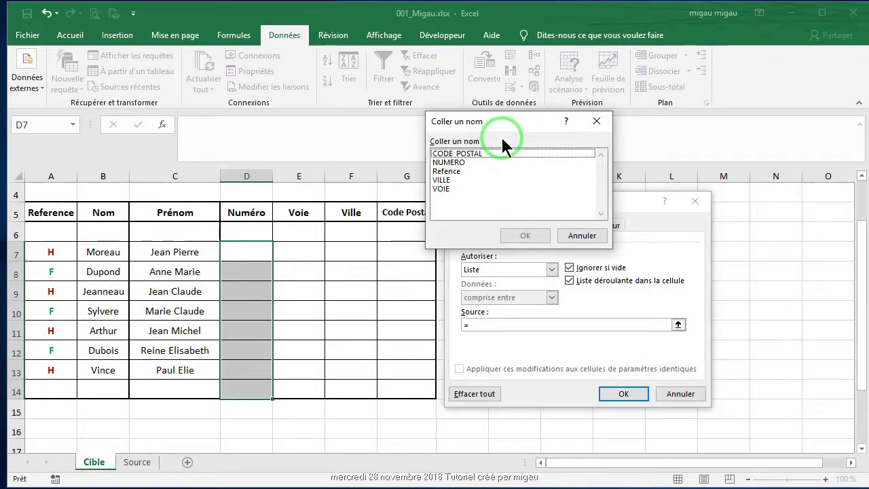
pyautogui.click(451, 163)
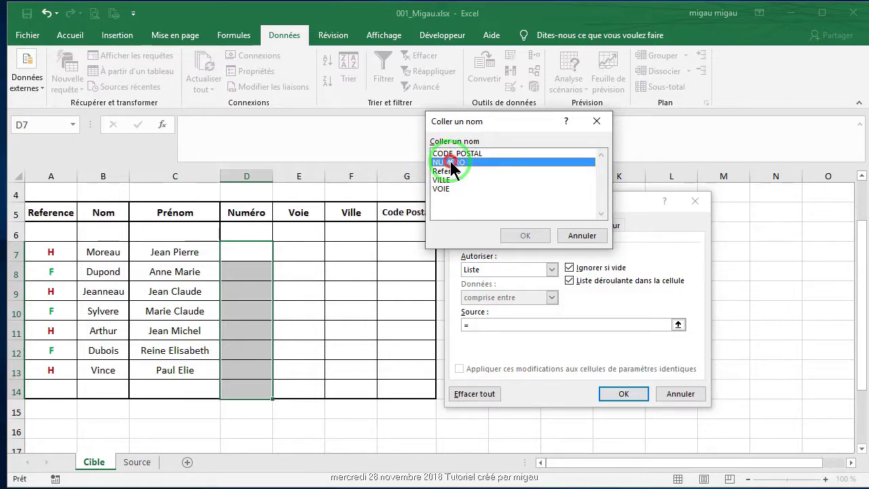
pyautogui.click(525, 235)
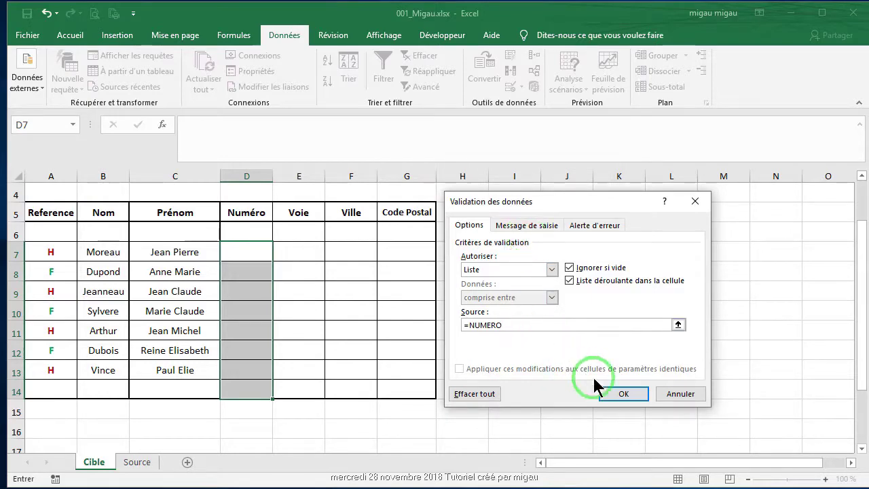
pyautogui.click(619, 394)
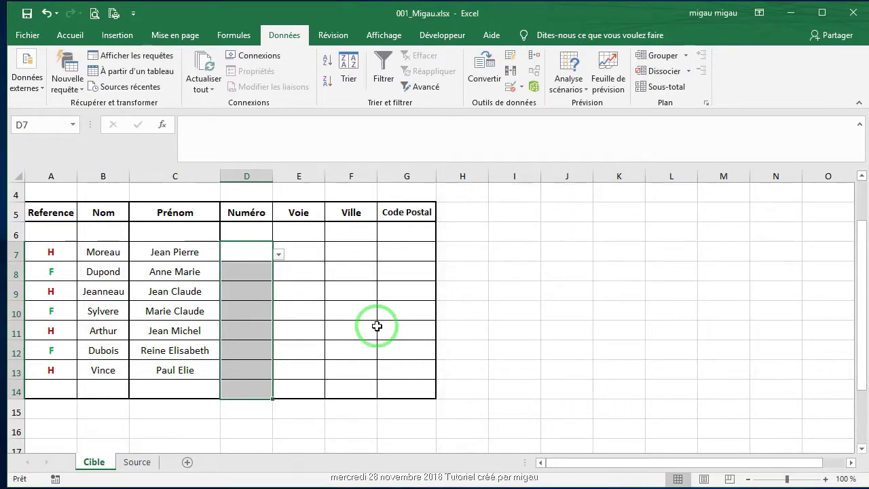
# Test the drop-down list in cell D7 by browsing its entries and choosing the blank one.
pyautogui.click(258, 270)
pyautogui.click(250, 255)
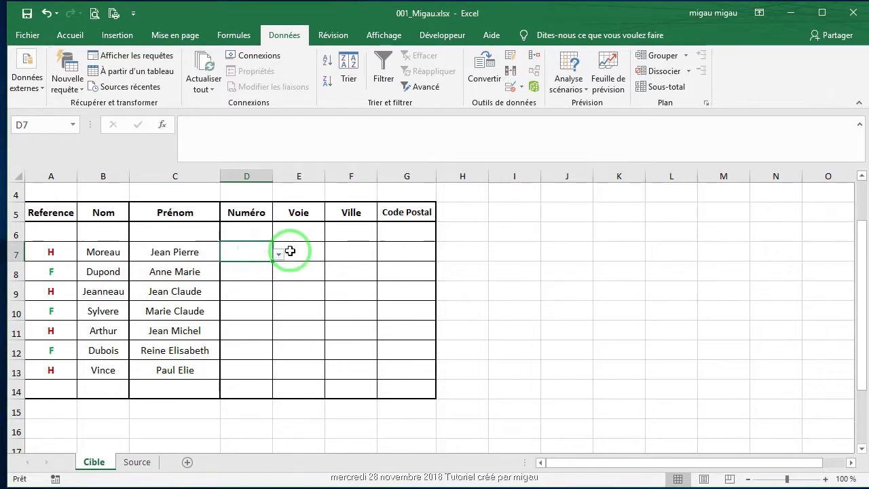
pyautogui.click(279, 253)
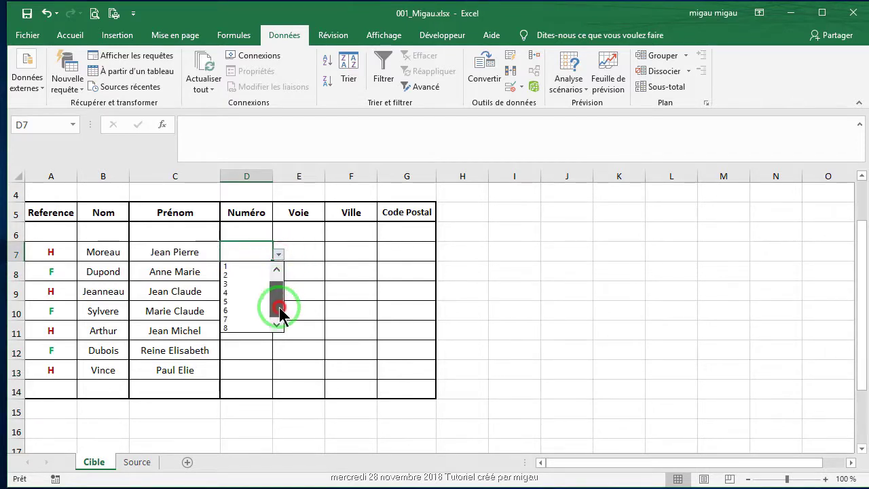
pyautogui.click(280, 279)
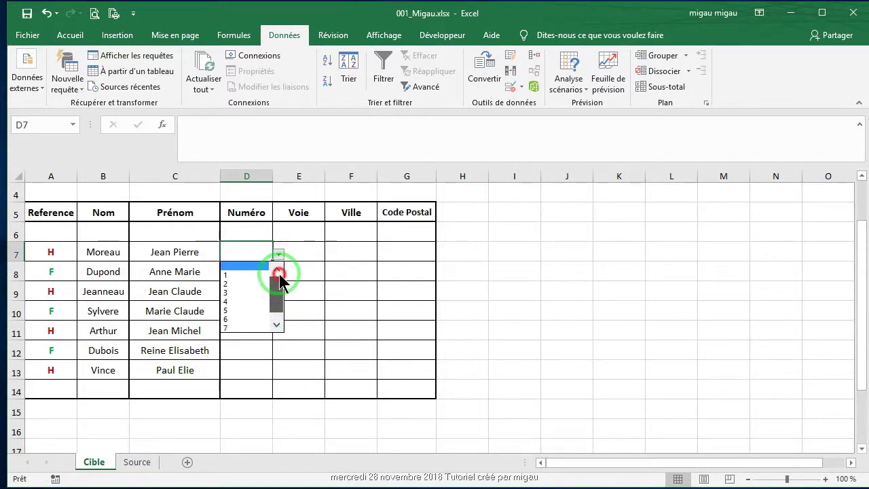
pyautogui.click(230, 266)
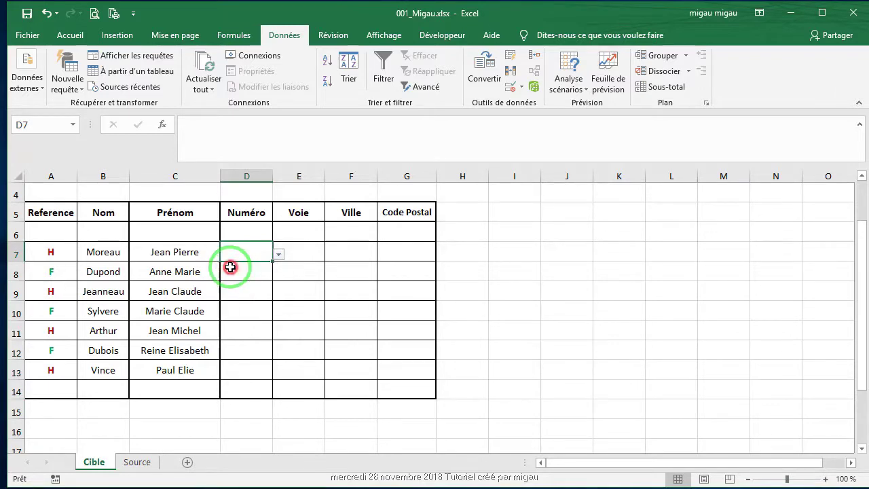
# Check the blank first cell A2 of the NUMERO column on the Source sheet, and return to Numéro cell D7 on Cible.
pyautogui.click(138, 464)
pyautogui.click(60, 216)
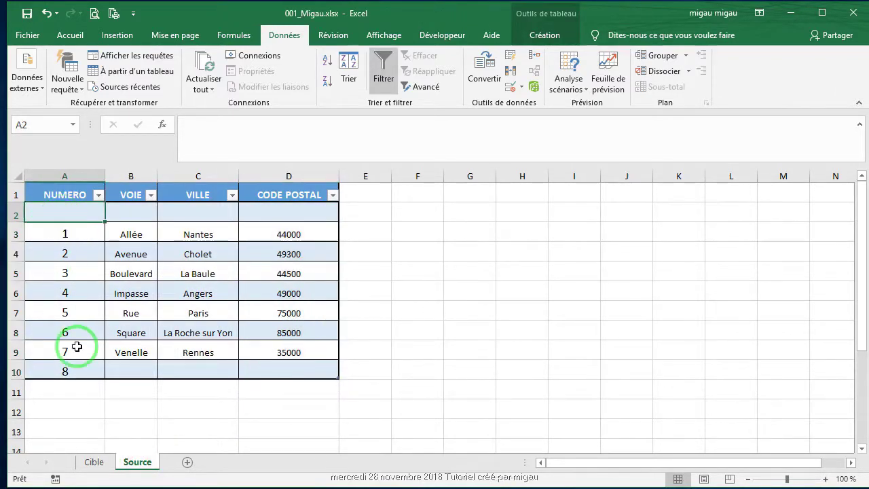
pyautogui.click(94, 462)
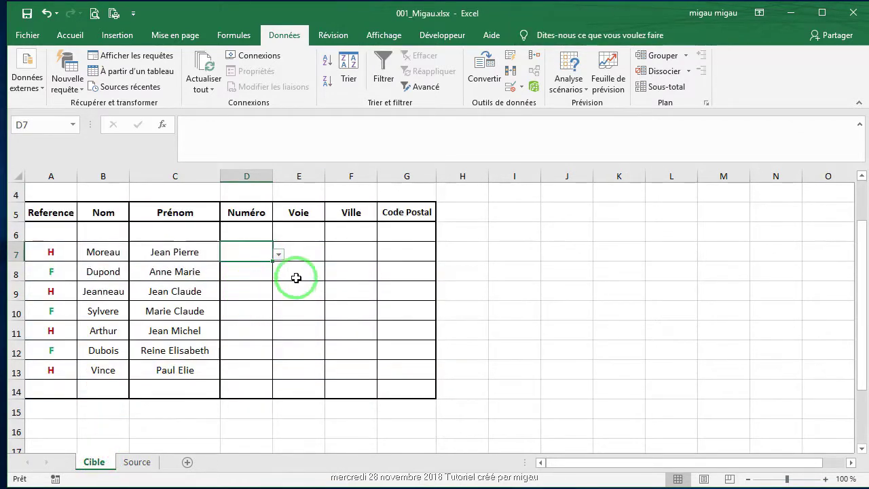
pyautogui.click(248, 275)
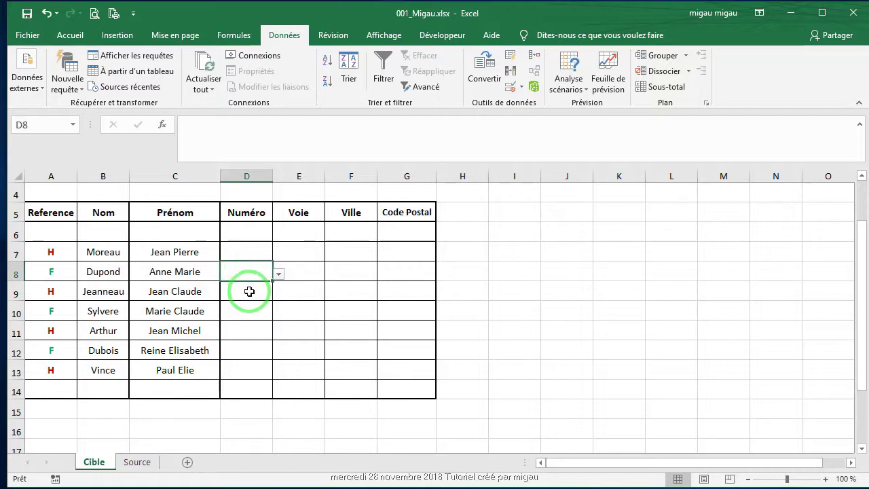
pyautogui.click(257, 250)
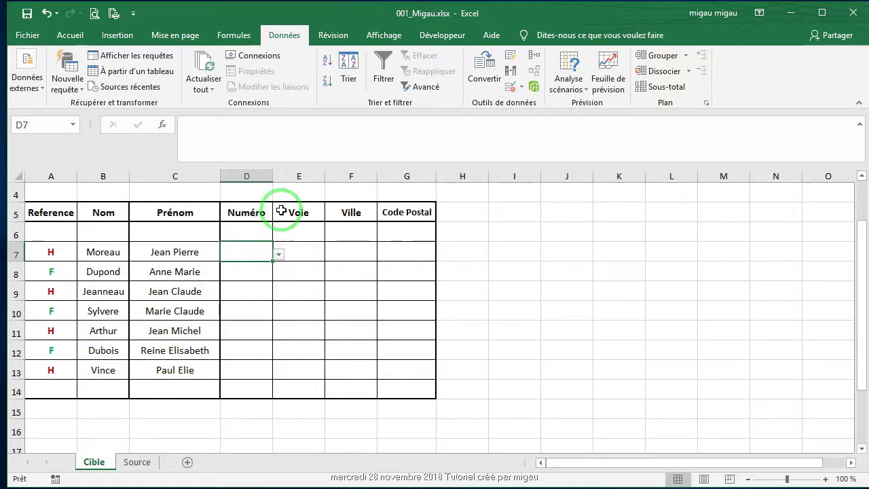
# Insert a blank column E between Numéro and Voie, and narrow it to a thin spacer.
pyautogui.click(297, 176)
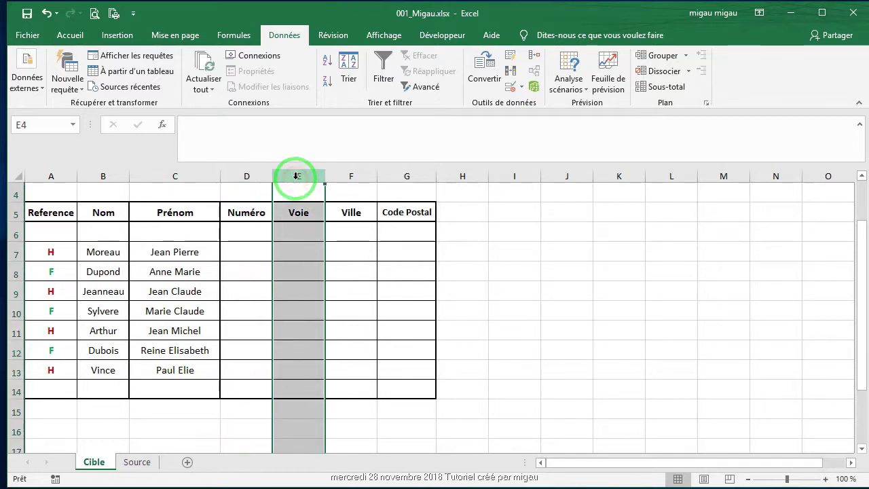
pyautogui.rightClick(297, 176)
pyautogui.click(330, 272)
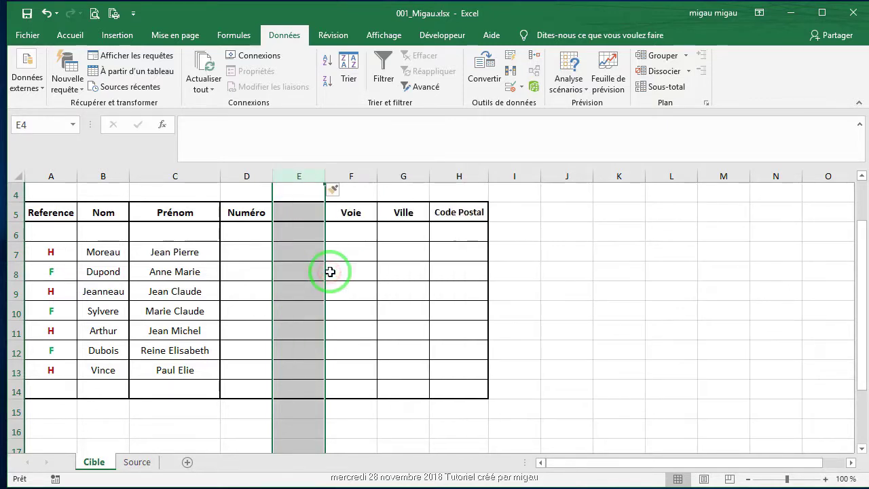
pyautogui.click(320, 231)
pyautogui.moveTo(322, 178); pyautogui.dragTo(289, 188)
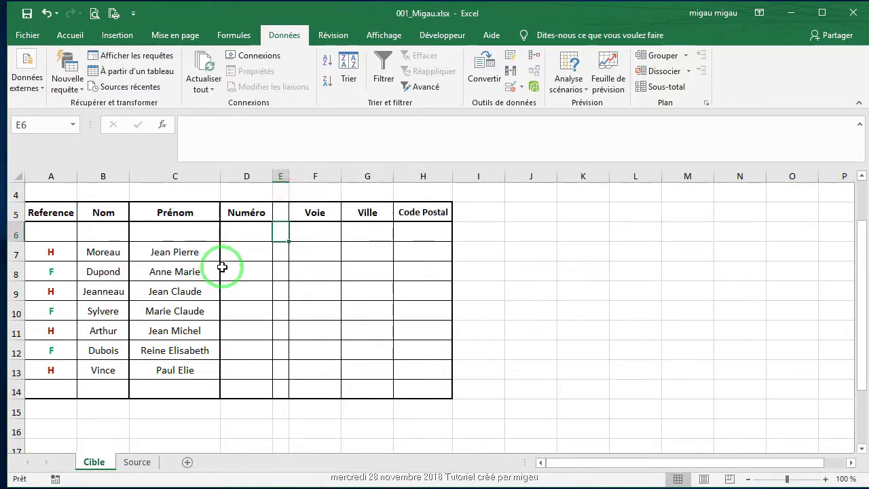
# Fill cells E6:E14 of the spacer column with a light grey theme colour.
pyautogui.click(248, 279)
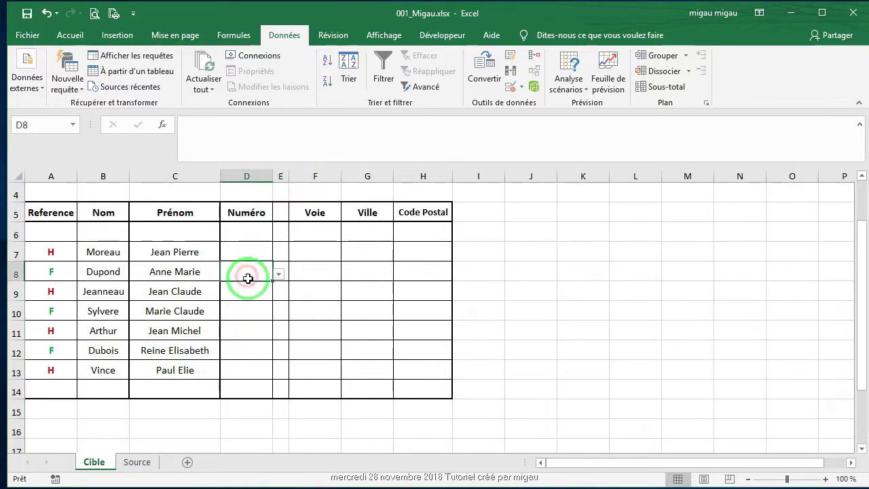
pyautogui.click(283, 233)
pyautogui.moveTo(283, 233); pyautogui.dragTo(278, 382)
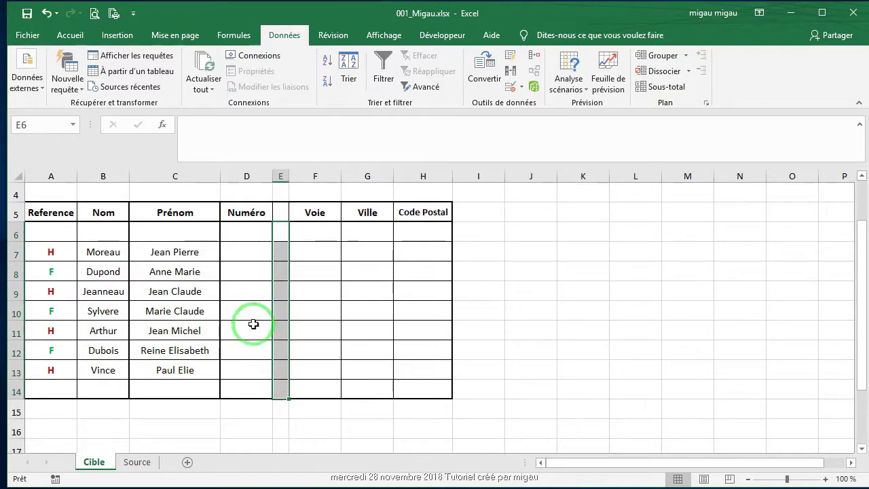
pyautogui.click(68, 37)
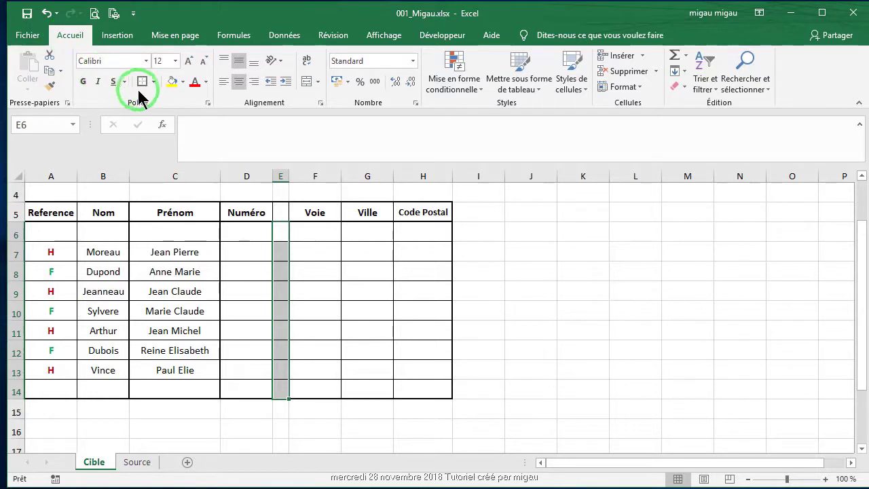
pyautogui.click(182, 82)
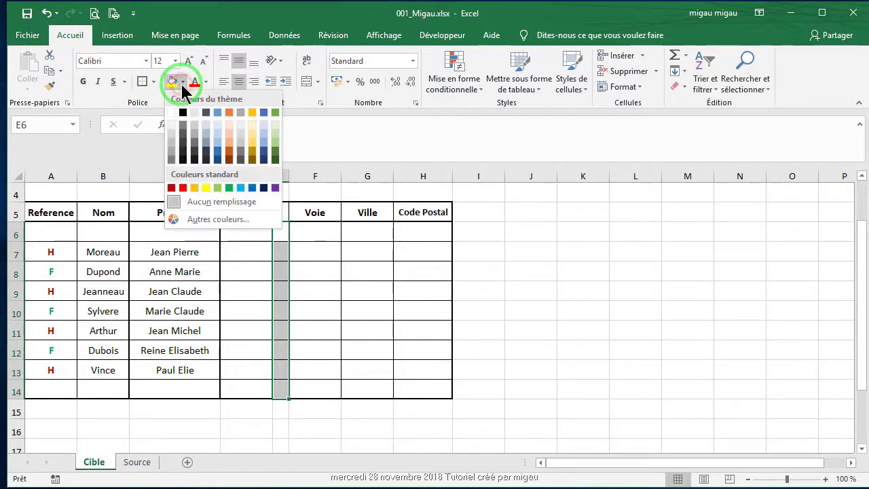
pyautogui.click(238, 123)
pyautogui.click(252, 290)
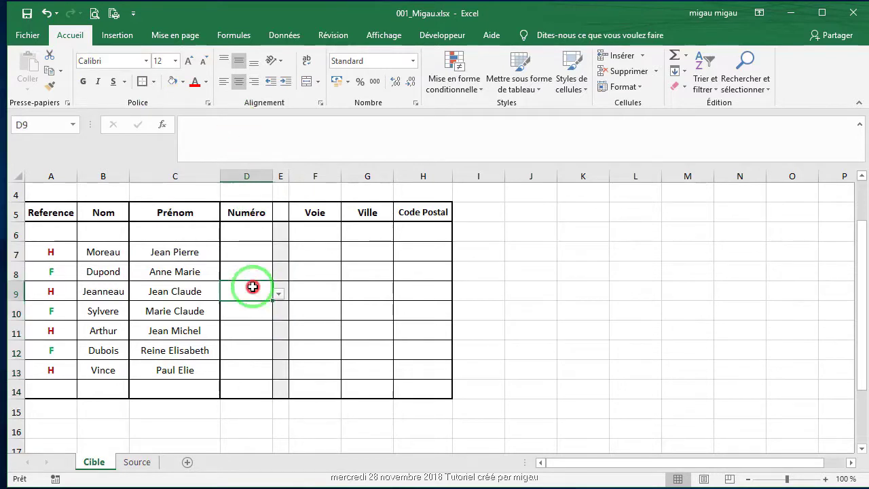
pyautogui.click(242, 252)
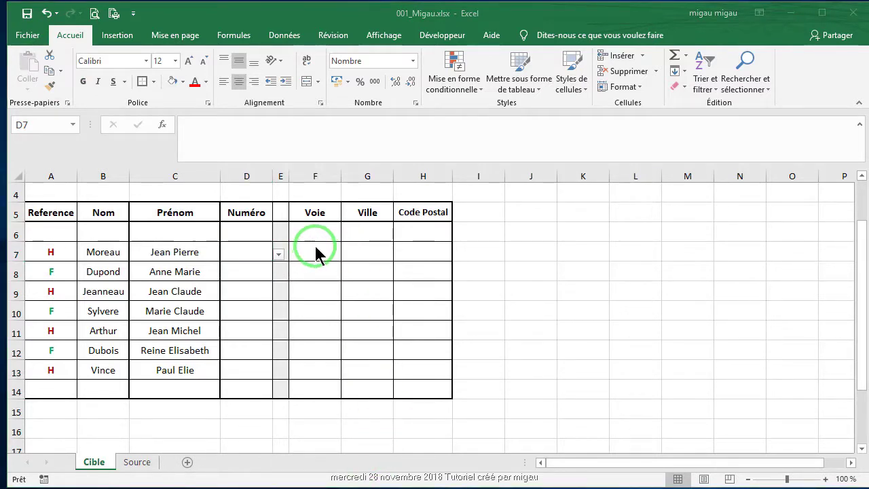
# Insert a blank column G between Voie and Ville, and narrow it to match spacer column E.
pyautogui.click(362, 171)
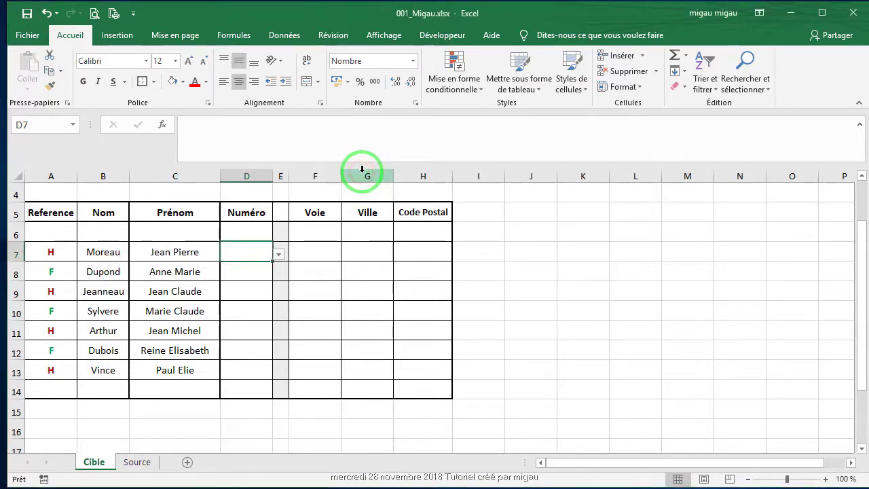
pyautogui.rightClick(362, 170)
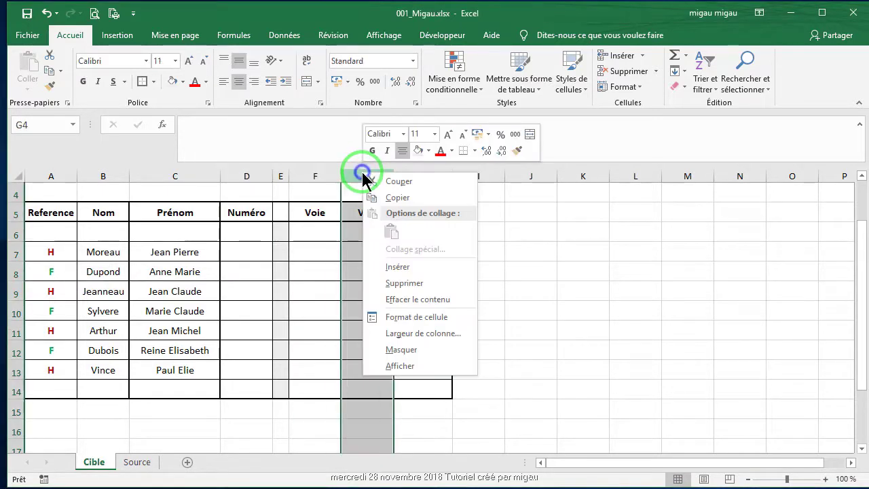
pyautogui.click(393, 266)
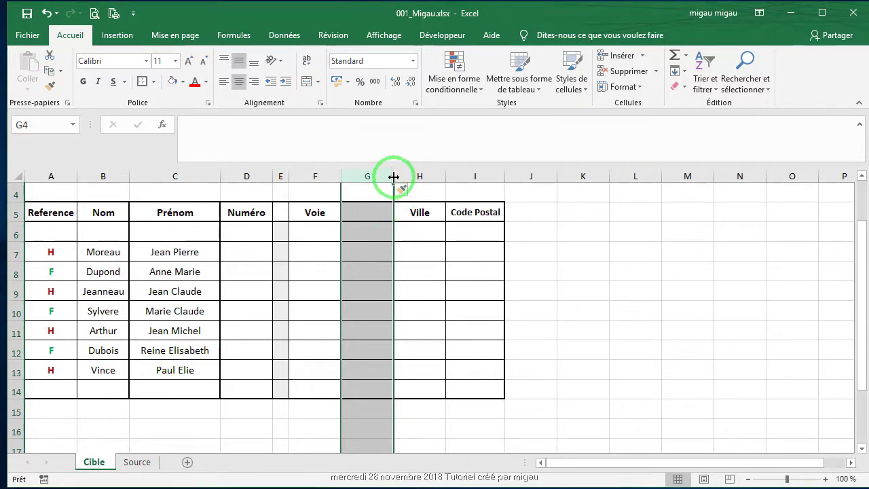
pyautogui.moveTo(394, 176); pyautogui.dragTo(357, 187)
# Fill cells G6:G14 of the spacer column between Voie and Ville with the same light grey.
pyautogui.click(351, 227)
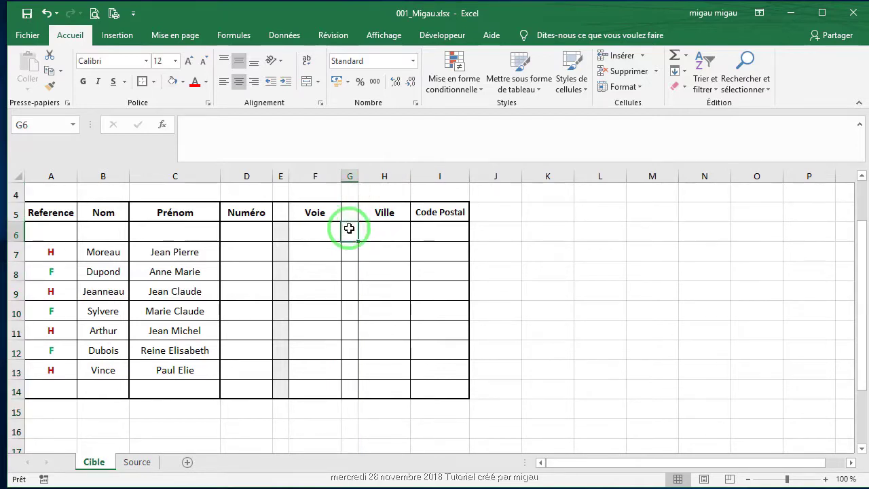
pyautogui.moveTo(349, 228); pyautogui.dragTo(348, 390)
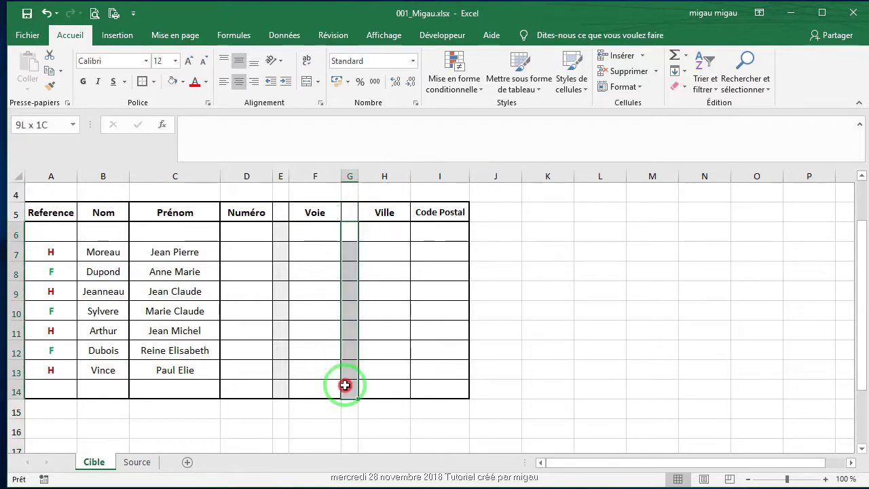
pyautogui.click(172, 82)
pyautogui.click(386, 210)
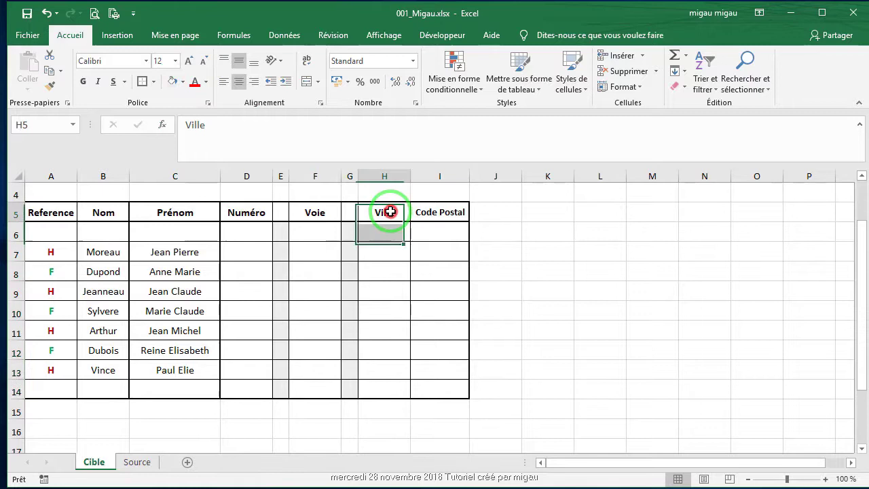
# Insert a narrow blank spacer column I between Ville and Code Postal, and fill its cells I6:I14 with the same light grey.
pyautogui.moveTo(411, 176); pyautogui.dragTo(417, 173)
pyautogui.click(419, 174)
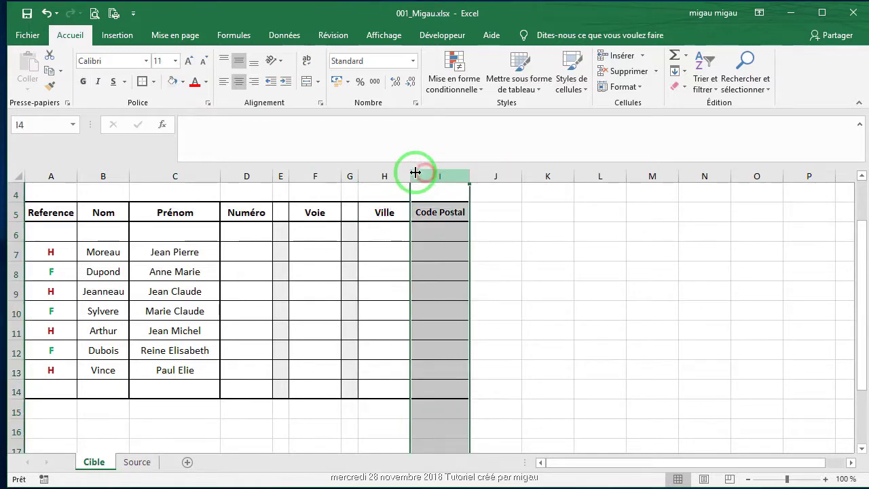
pyautogui.rightClick(424, 172)
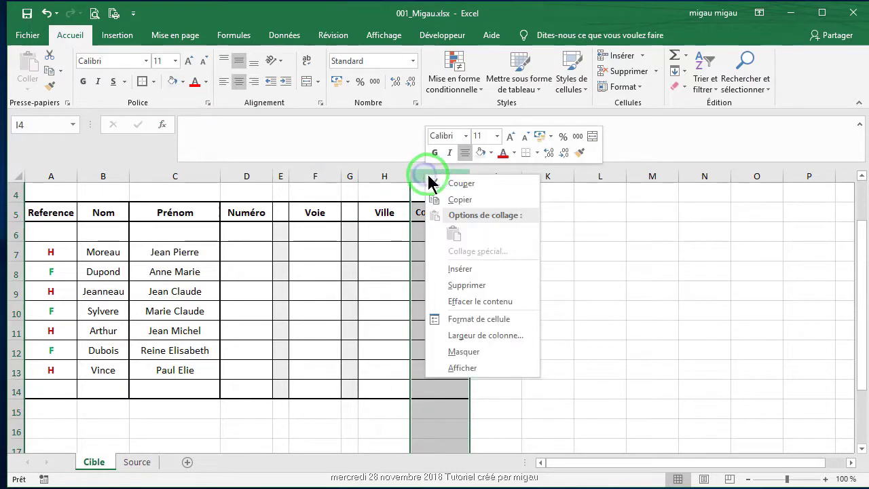
pyautogui.click(468, 270)
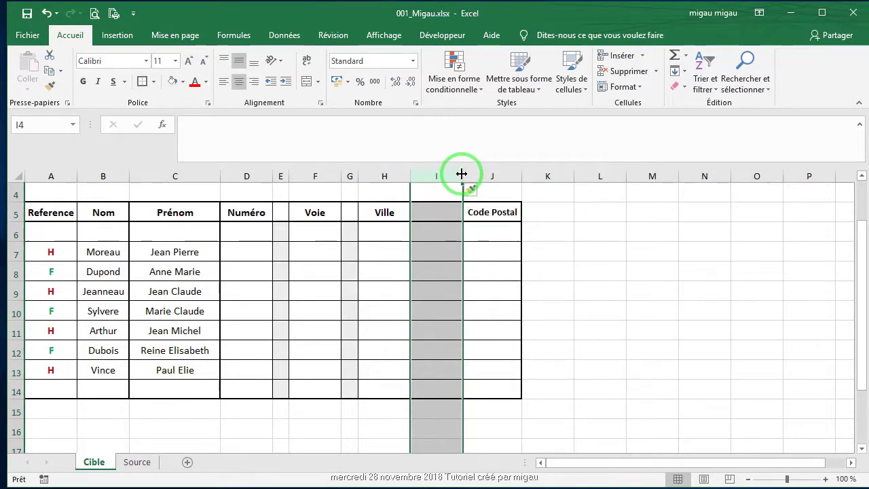
pyautogui.moveTo(462, 176); pyautogui.dragTo(429, 176)
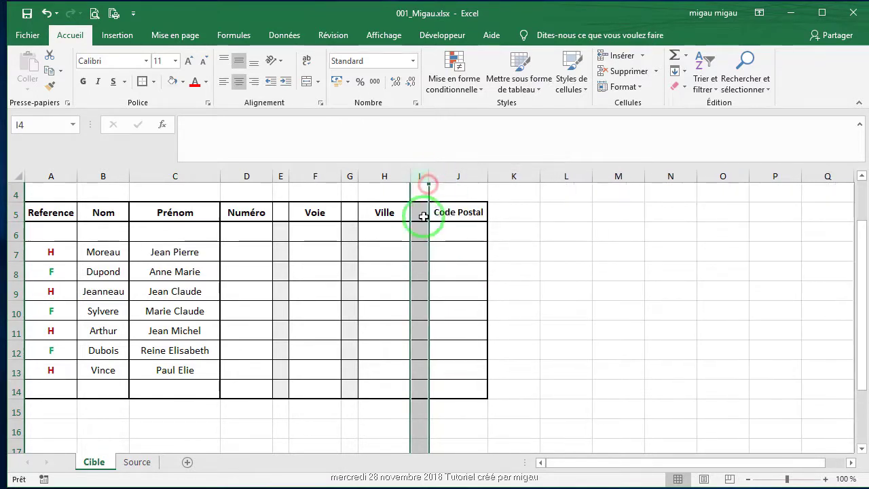
pyautogui.moveTo(418, 229); pyautogui.dragTo(427, 391)
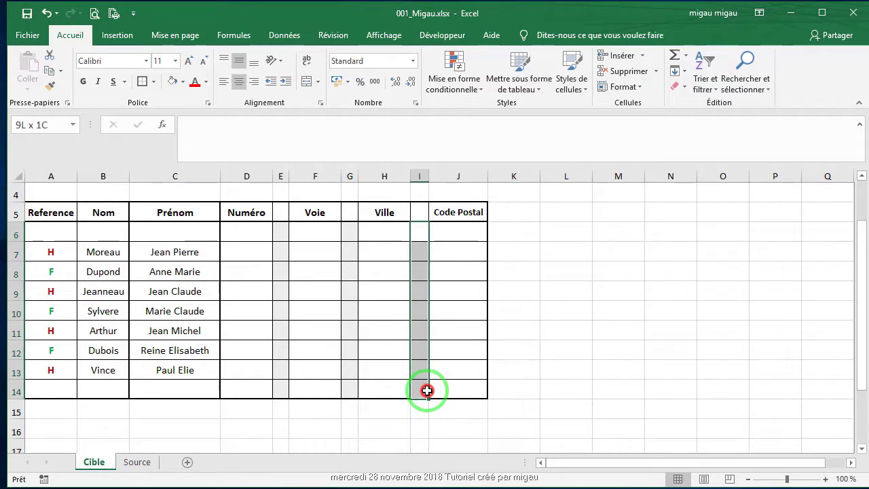
pyautogui.click(172, 82)
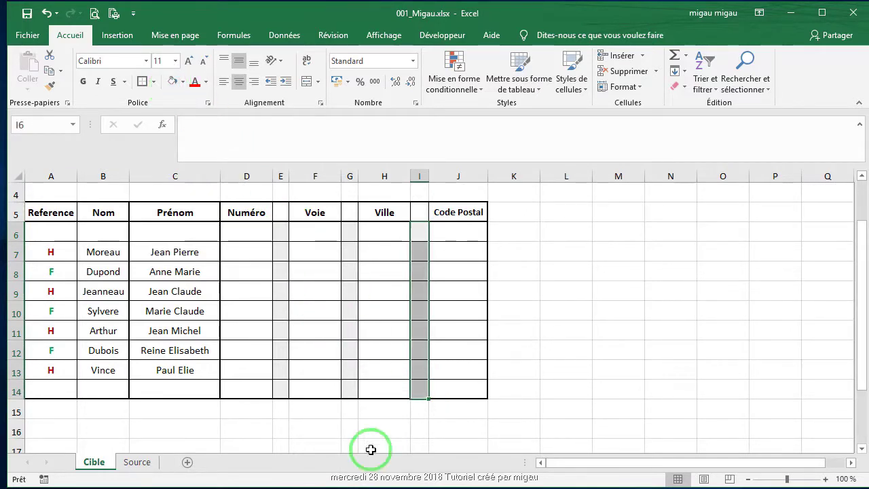
# Choose 8 from the drop-down list in Numéro cell D7.
pyautogui.click(244, 248)
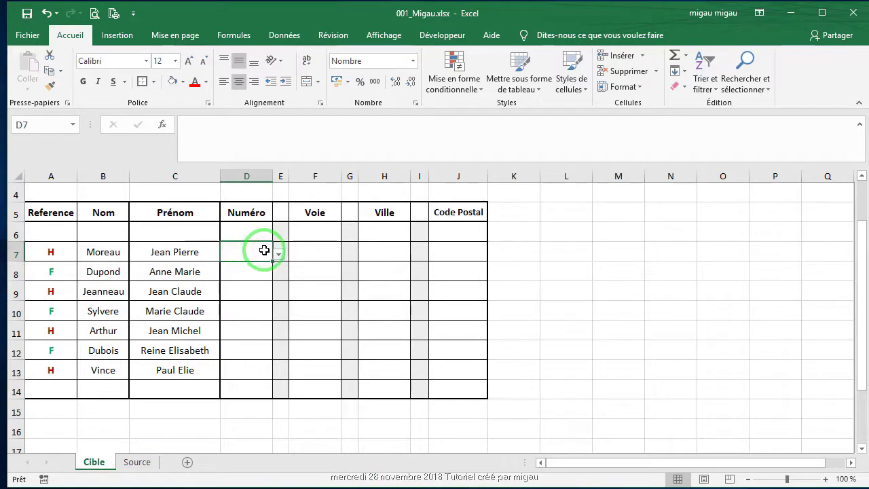
pyautogui.click(277, 254)
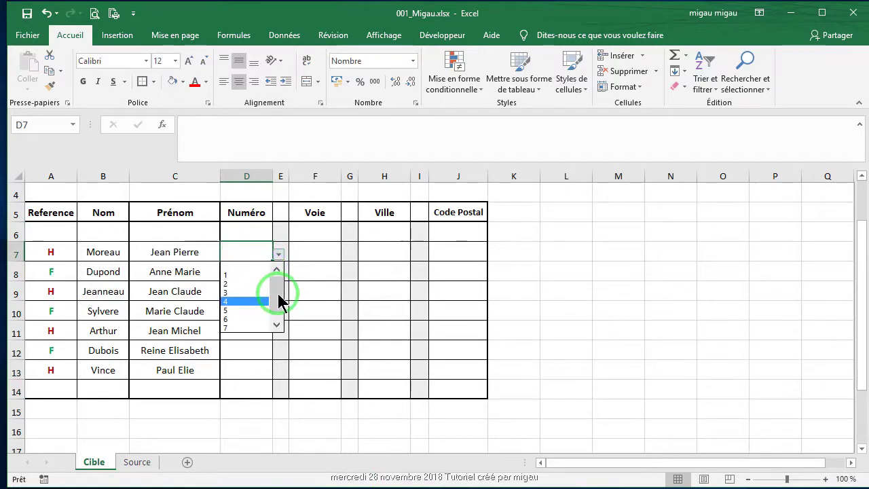
pyautogui.click(278, 286)
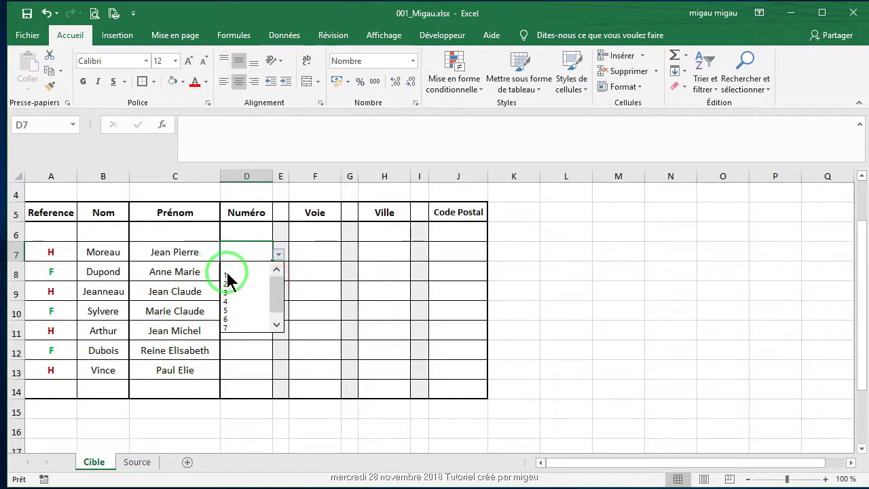
pyautogui.click(277, 325)
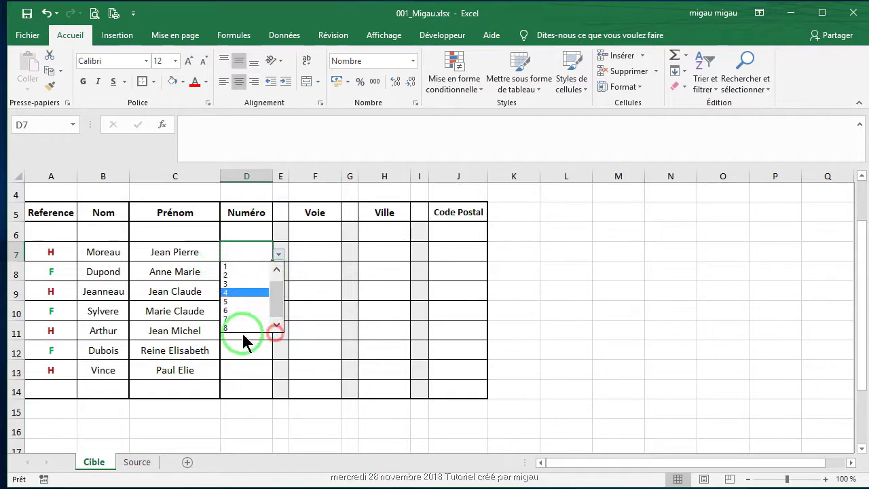
pyautogui.click(234, 330)
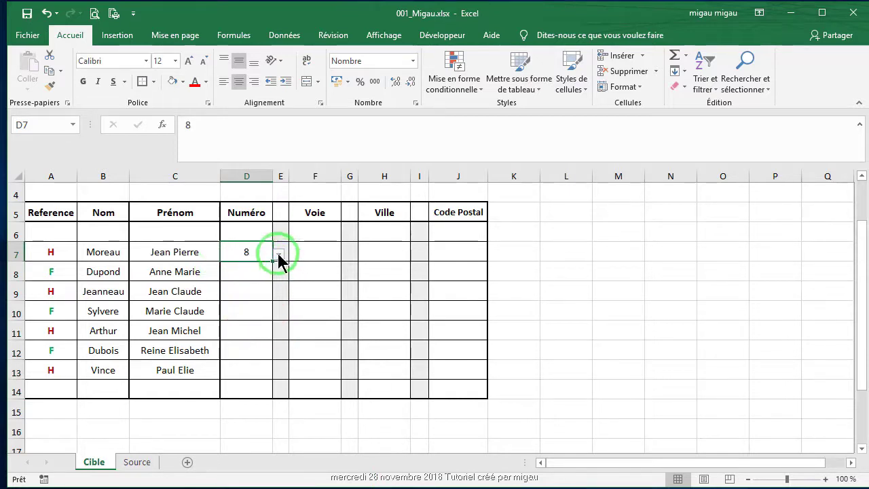
# Add the value 9 below the last entry of the NUMERO column, in cell A11 of the Source sheet.
pyautogui.click(138, 465)
pyautogui.click(60, 391)
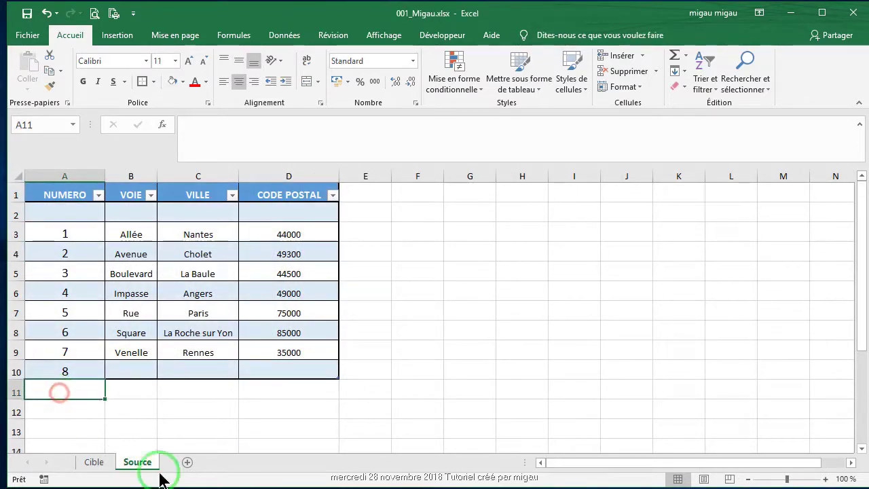
pyautogui.write('9')
pyautogui.press('Return')
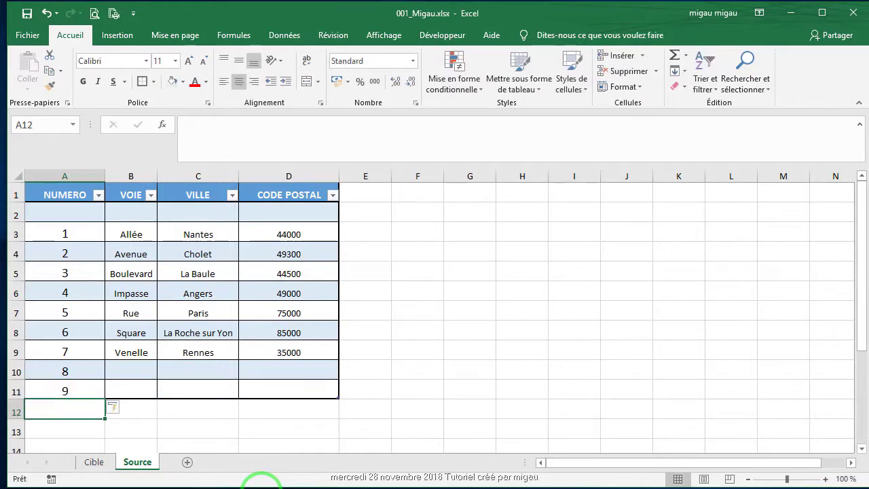
# Compare the drop-down list of Cible cell D7 with the extended NUMERO column on the Source sheet, and return to Cible.
pyautogui.click(94, 463)
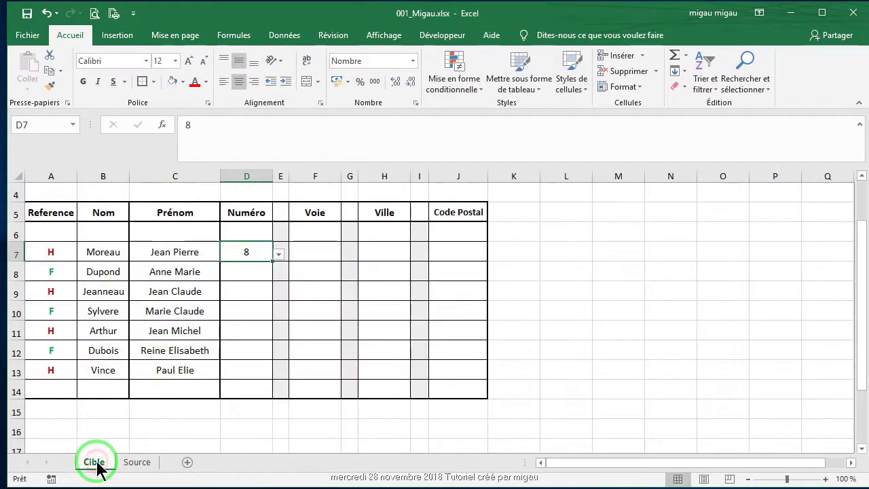
pyautogui.click(279, 255)
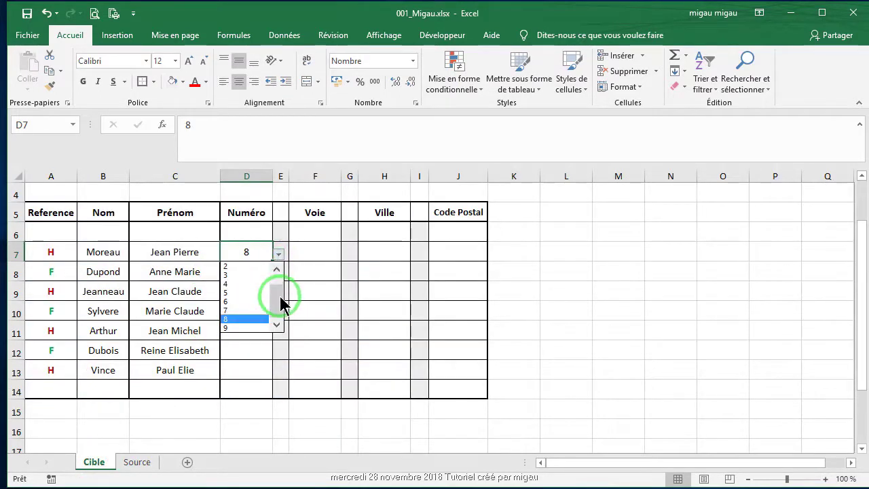
pyautogui.click(136, 462)
pyautogui.click(135, 463)
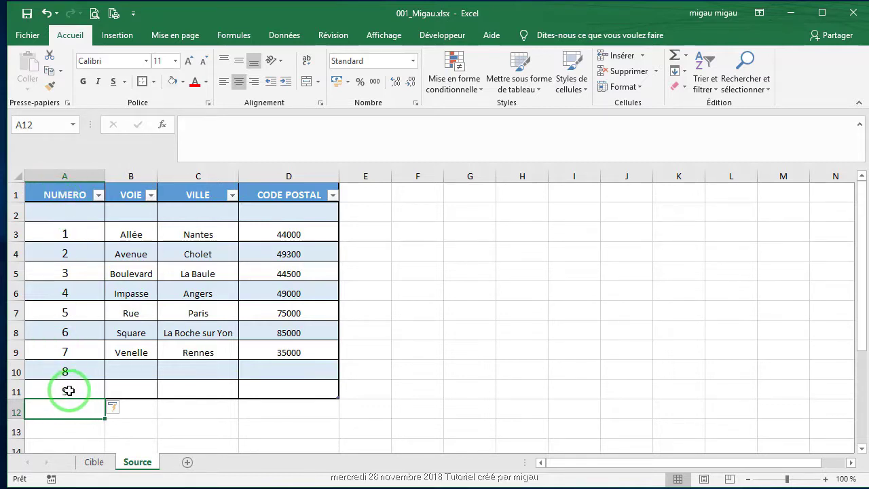
pyautogui.click(95, 461)
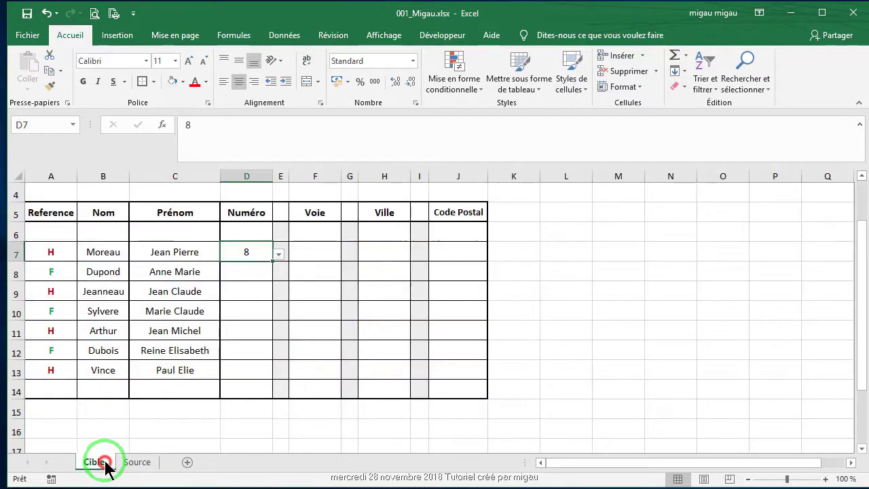
pyautogui.click(279, 254)
pyautogui.moveTo(280, 307); pyautogui.dragTo(281, 322)
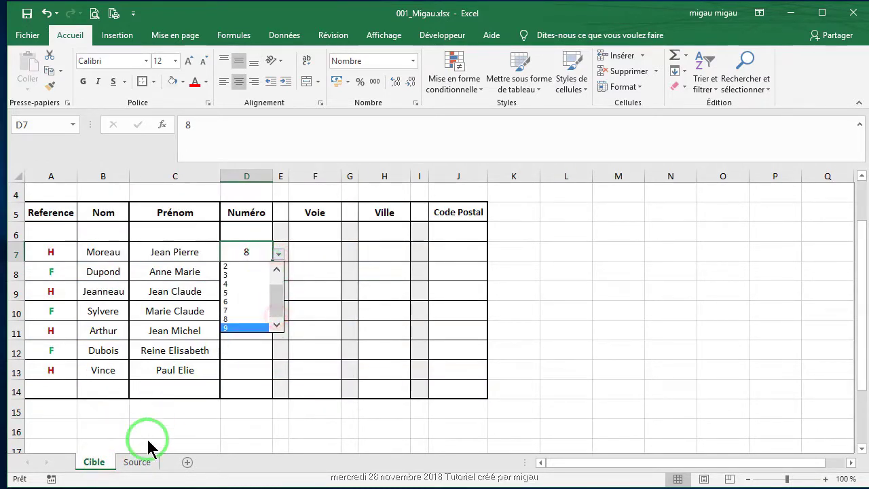
pyautogui.click(139, 462)
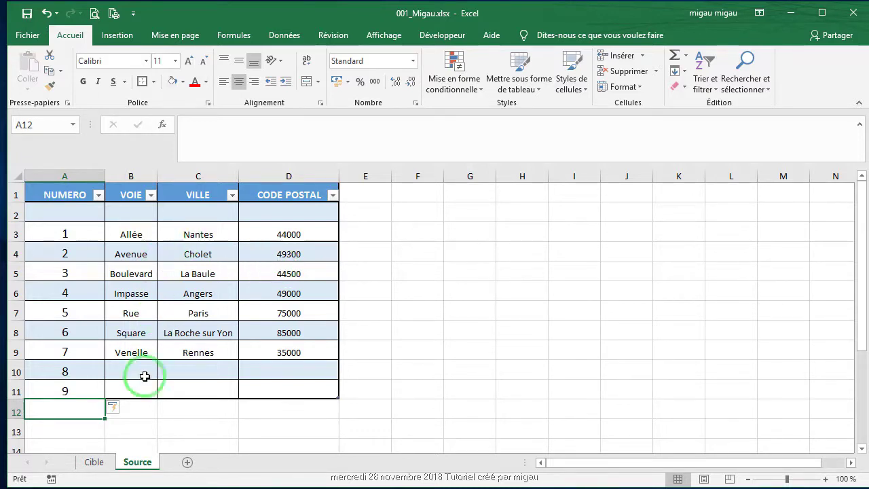
pyautogui.click(94, 462)
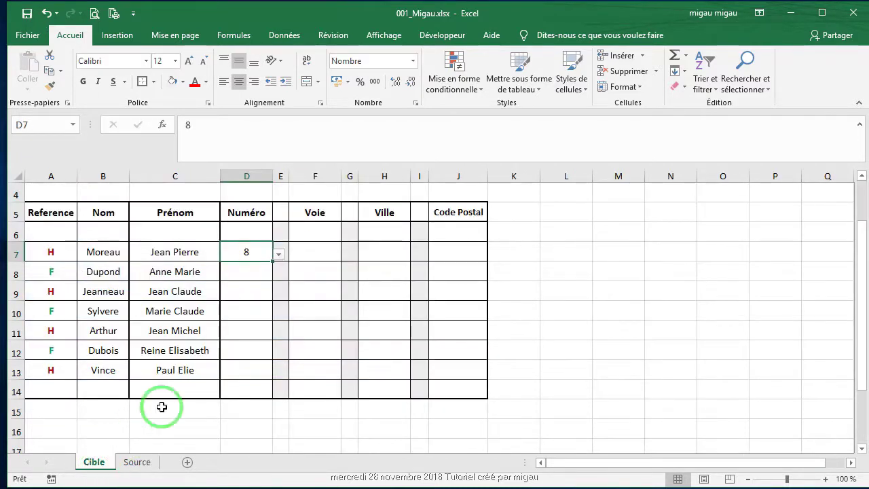
# Start a data validation rule for Voie cells F7:F14 that allows a list (Liste).
pyautogui.click(313, 256)
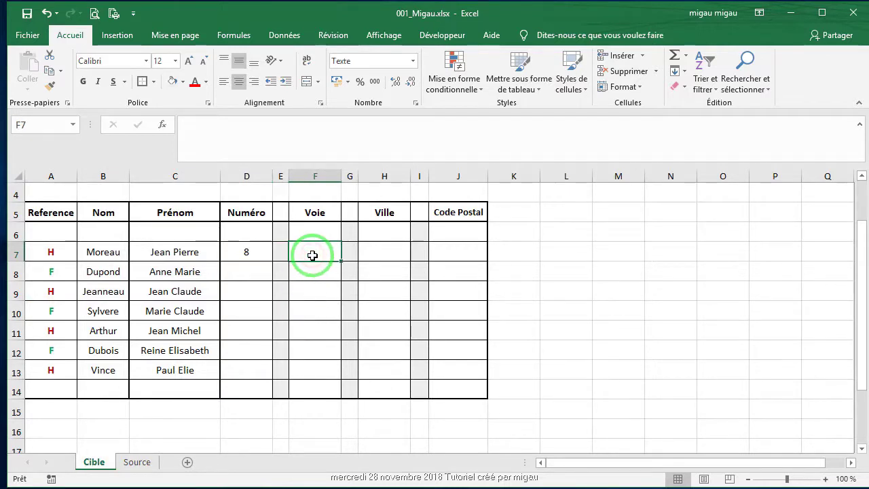
pyautogui.moveTo(312, 254); pyautogui.dragTo(310, 385)
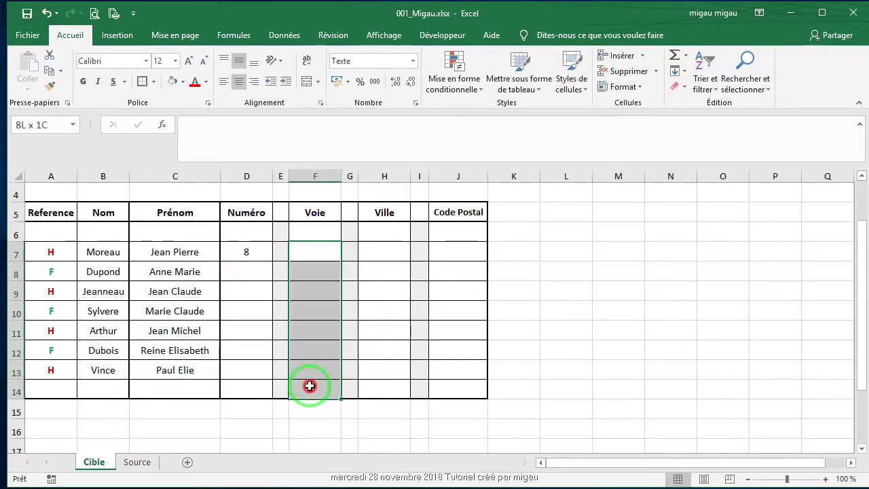
pyautogui.click(285, 41)
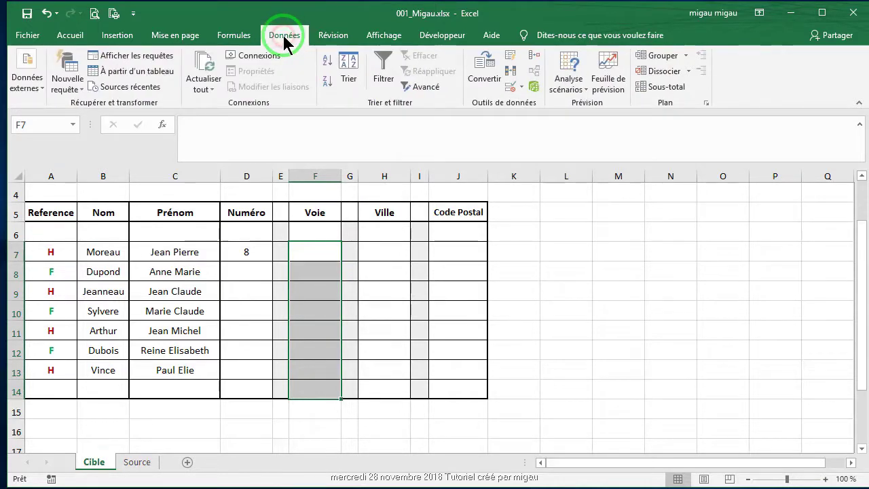
pyautogui.click(521, 87)
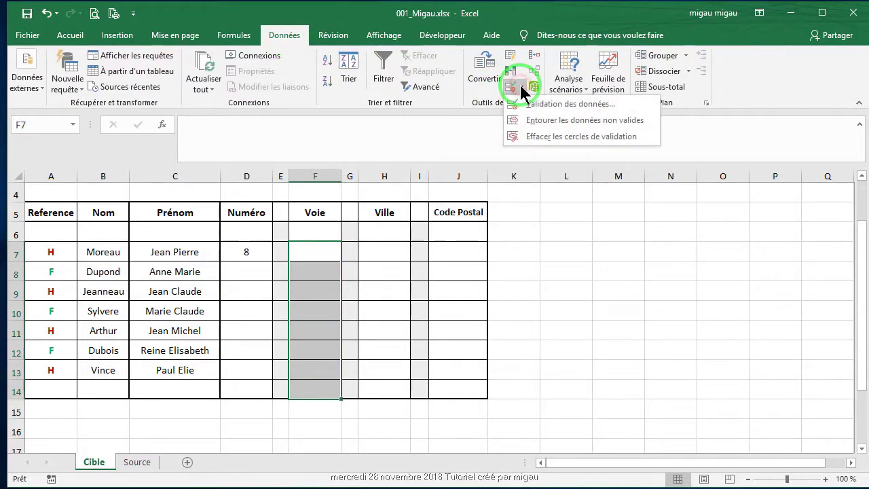
pyautogui.click(543, 104)
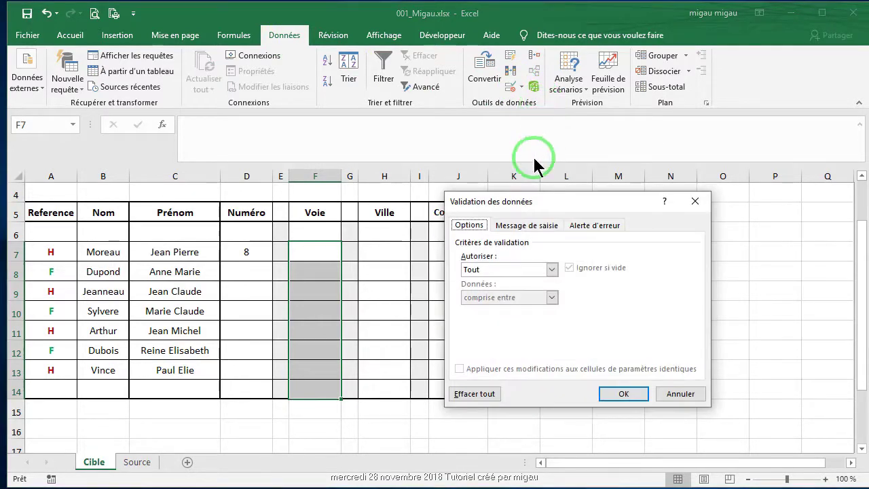
pyautogui.click(552, 270)
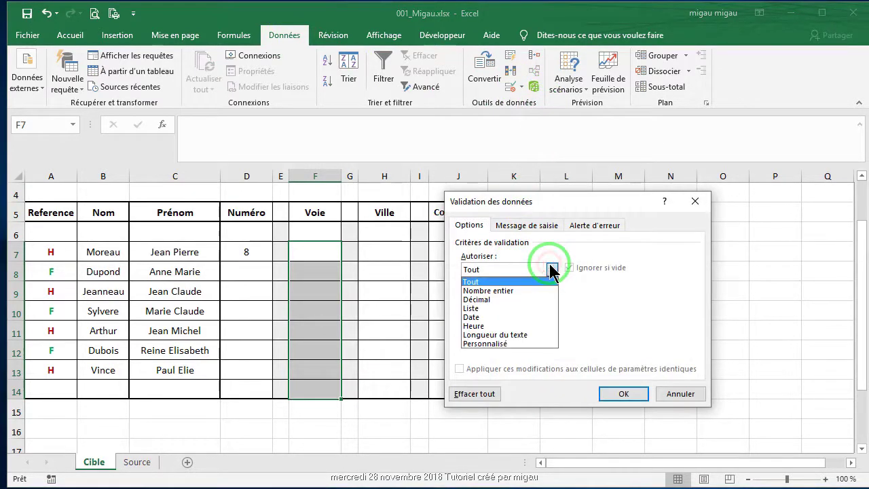
pyautogui.click(480, 308)
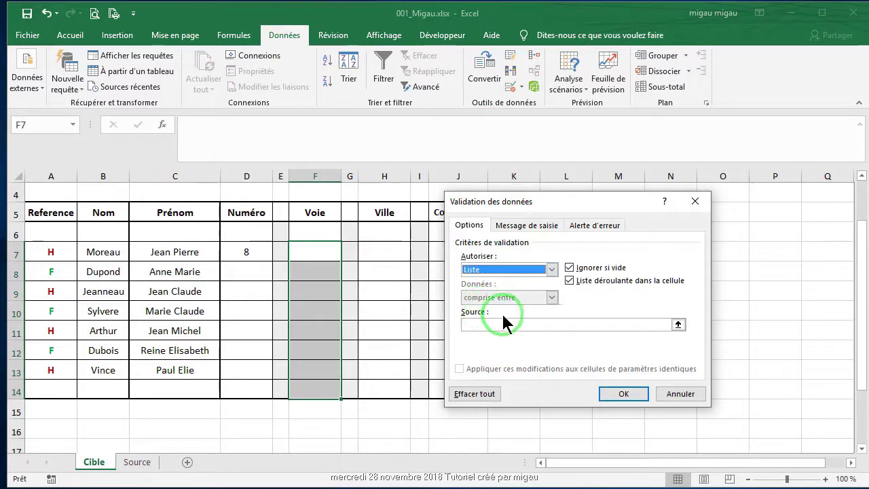
# Set the validation list source to the defined name with =VOIE, and apply the rule.
pyautogui.click(479, 329)
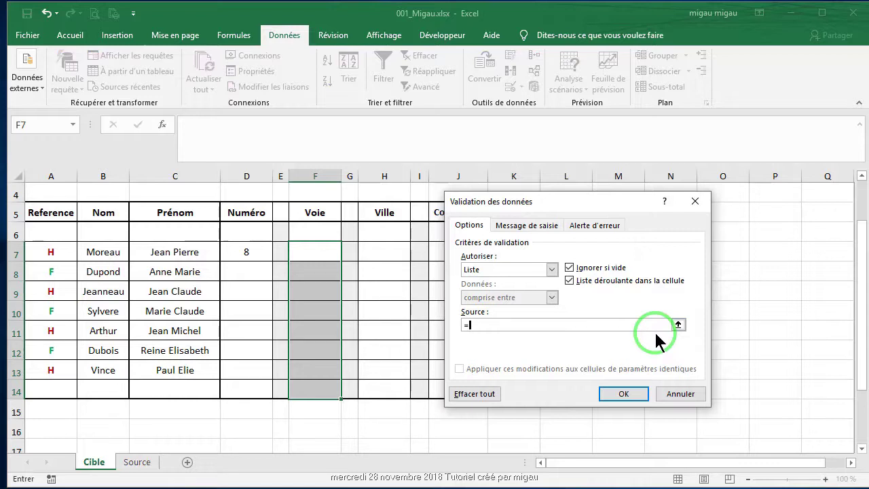
pyautogui.write('=')
pyautogui.press('F3')
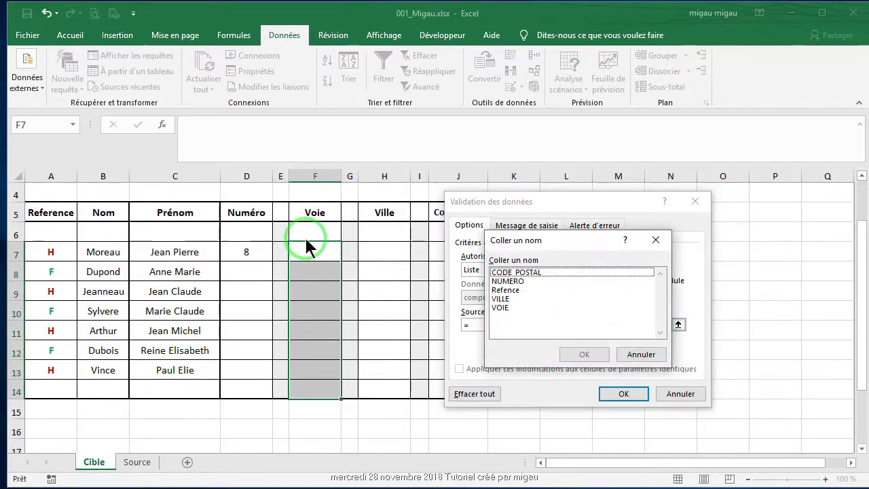
pyautogui.click(504, 309)
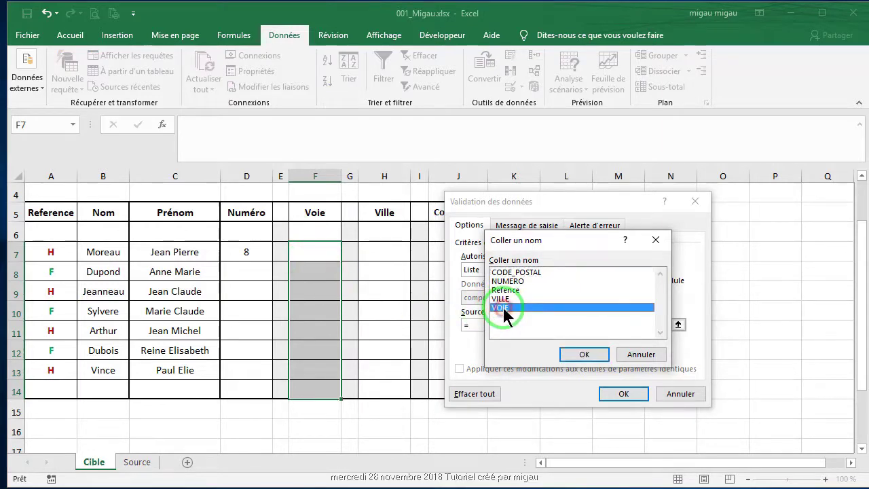
pyautogui.click(584, 354)
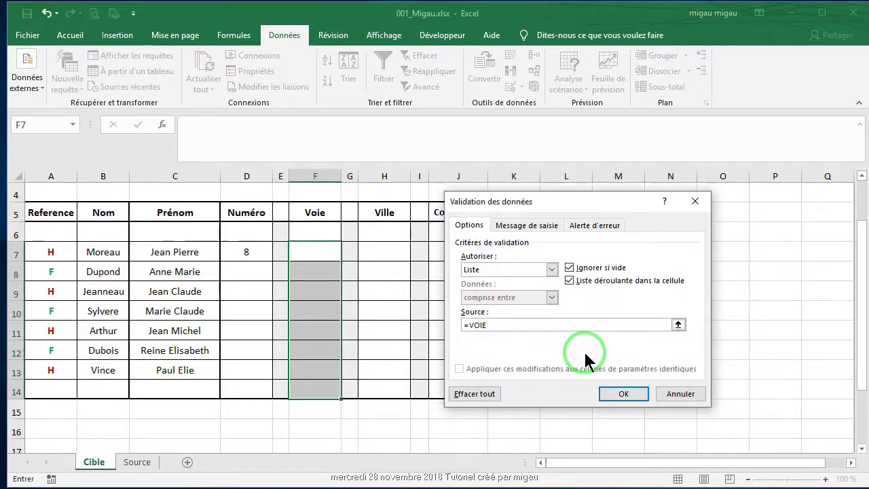
pyautogui.click(619, 394)
# Choose Venelle in F7 and Rue in F8 from the Voie drop-down lists, and save the workbook.
pyautogui.click(334, 256)
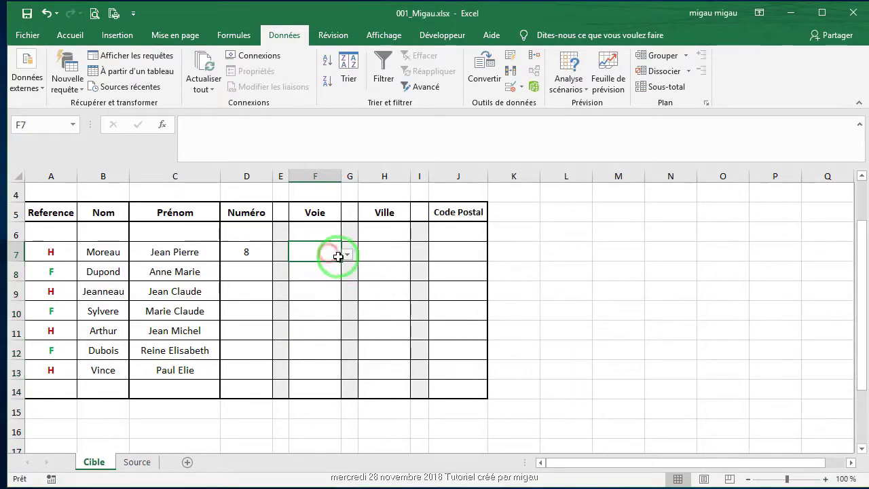
pyautogui.click(347, 254)
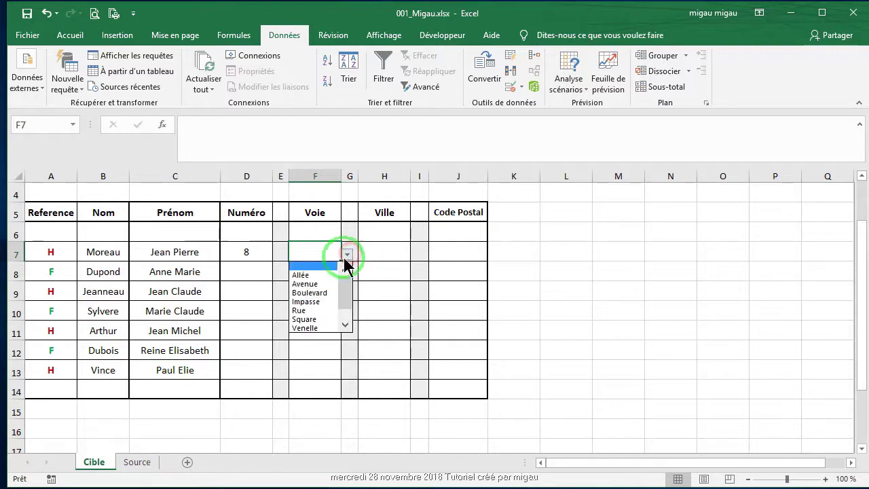
pyautogui.click(318, 326)
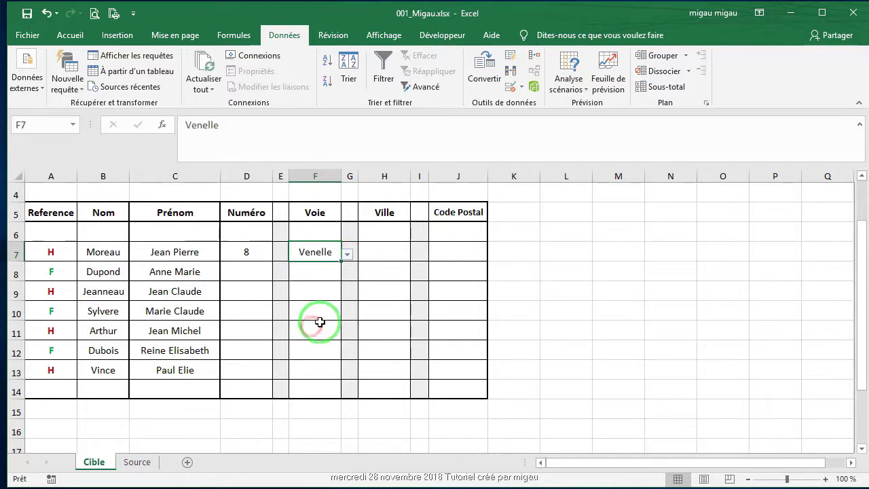
pyautogui.click(324, 271)
pyautogui.click(347, 274)
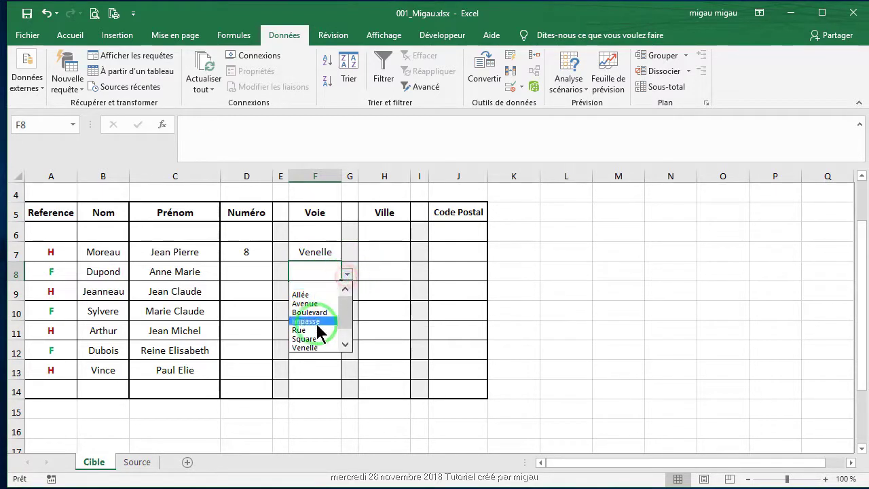
pyautogui.click(320, 333)
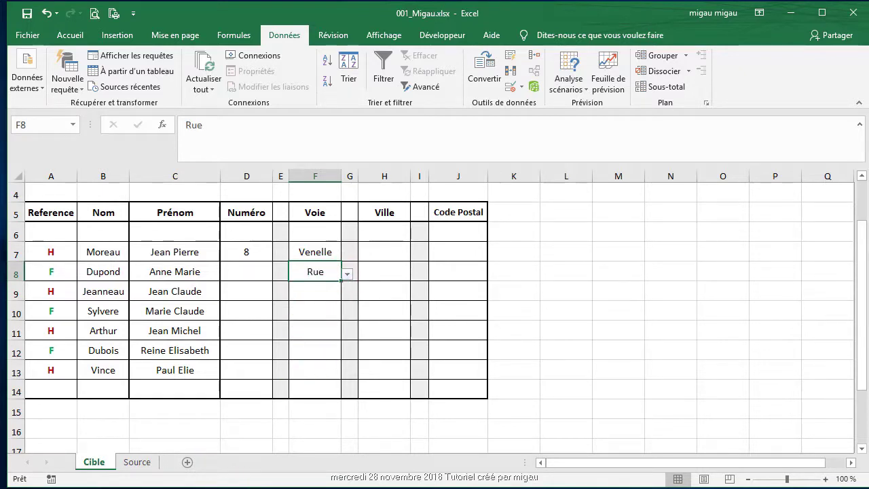
pyautogui.click(26, 12)
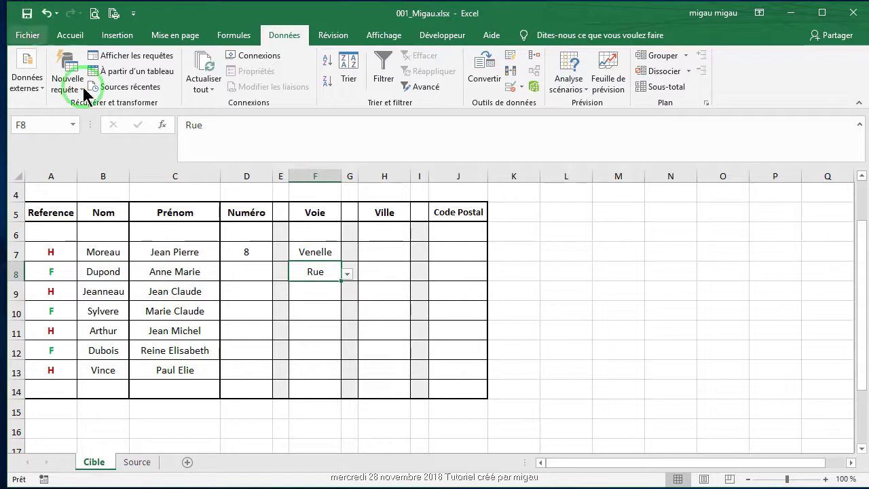